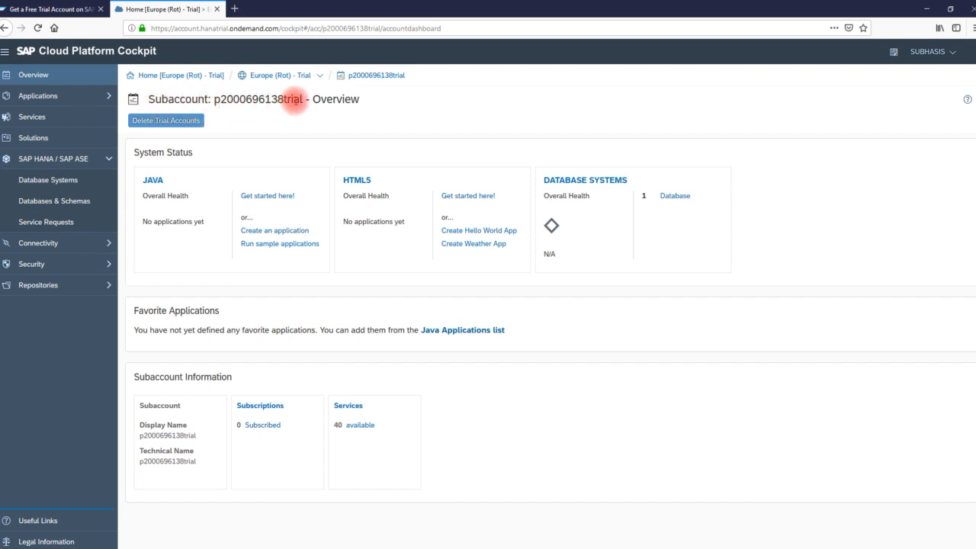
- Open the Databases & Schemas list, highlight the hana300 database name, then begin a new database
left_click_drag(307, 99, 139, 99)
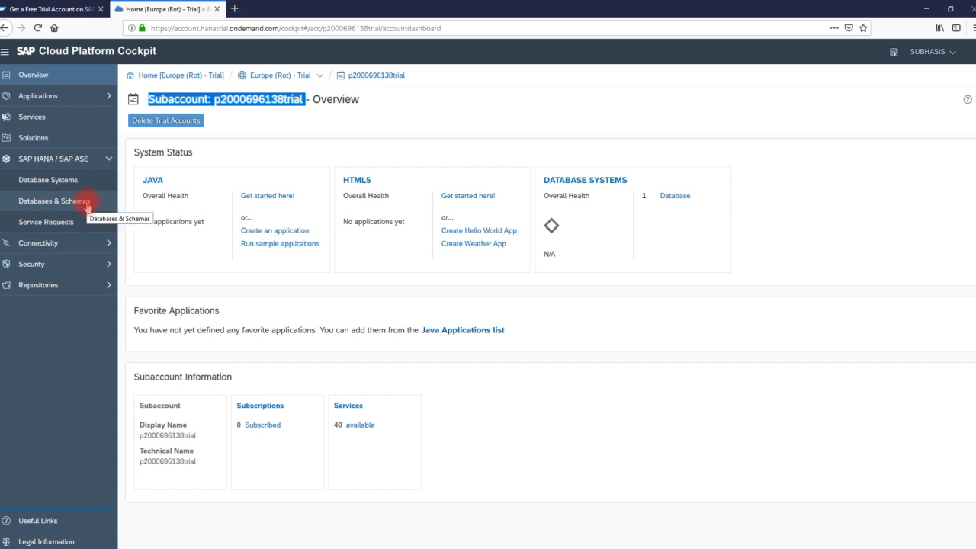
left_click(67, 208)
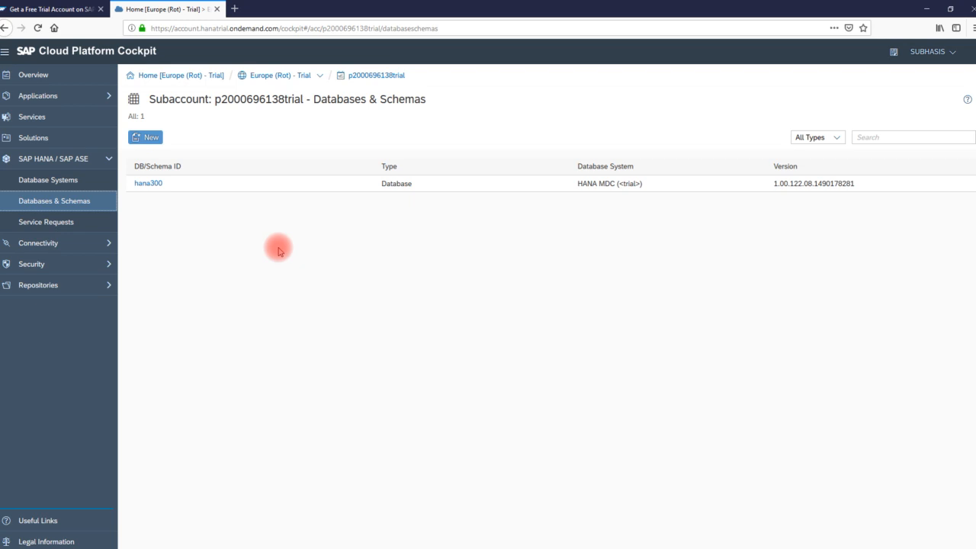
left_click(168, 187)
left_click_drag(168, 188, 134, 189)
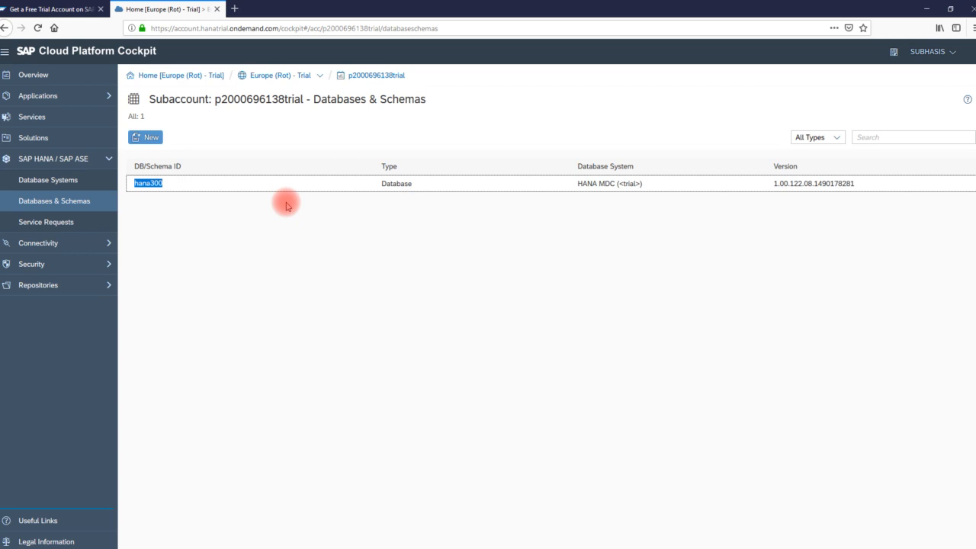
left_click(274, 219)
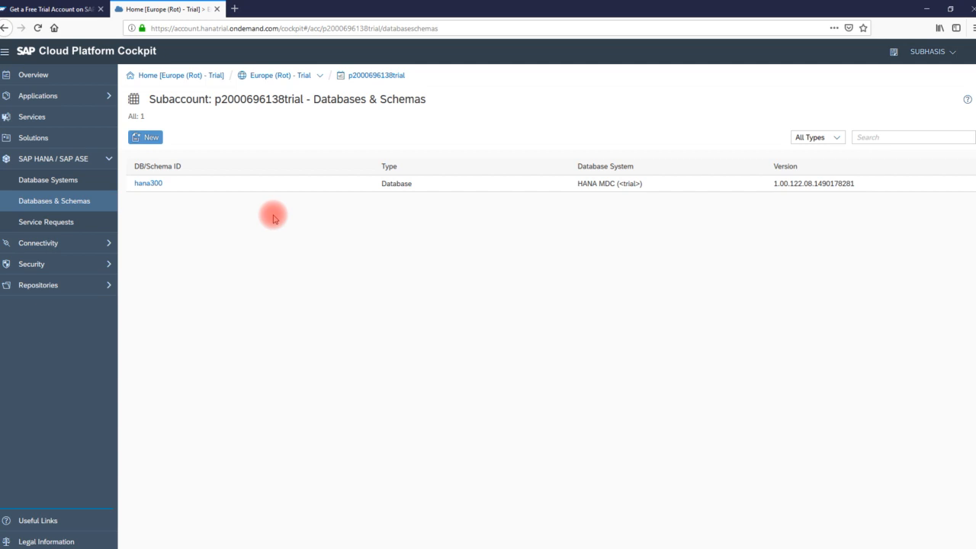
left_click(145, 139)
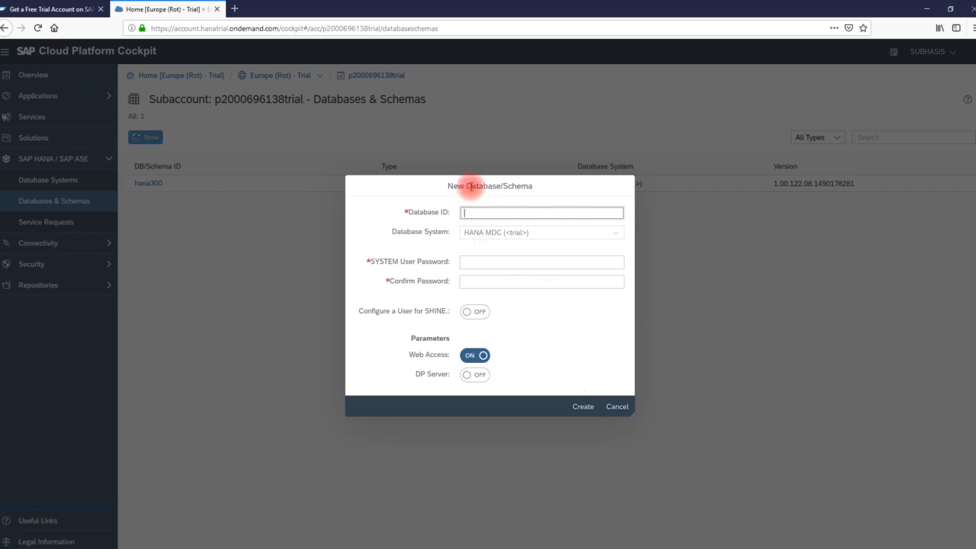
left_click_drag(405, 193, 448, 212)
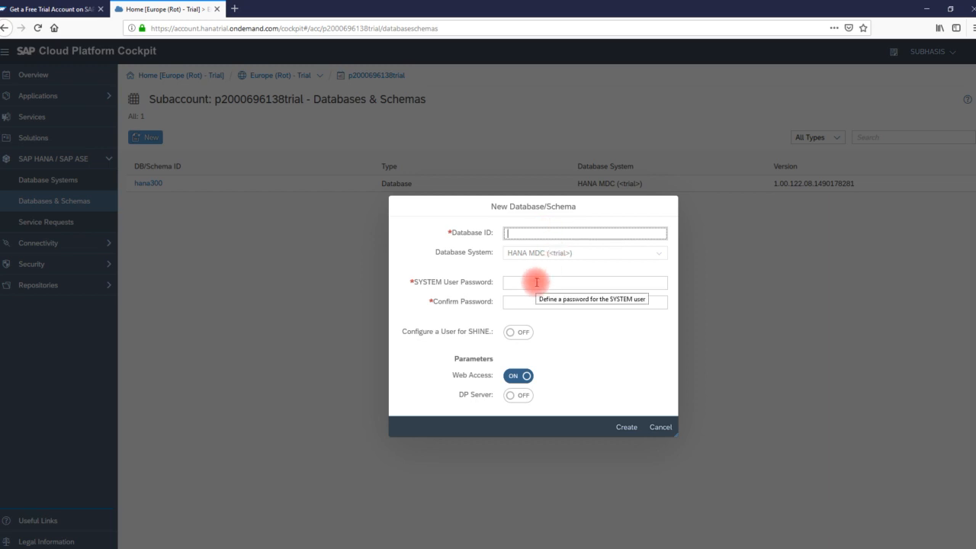
left_click(536, 282)
left_click(537, 303)
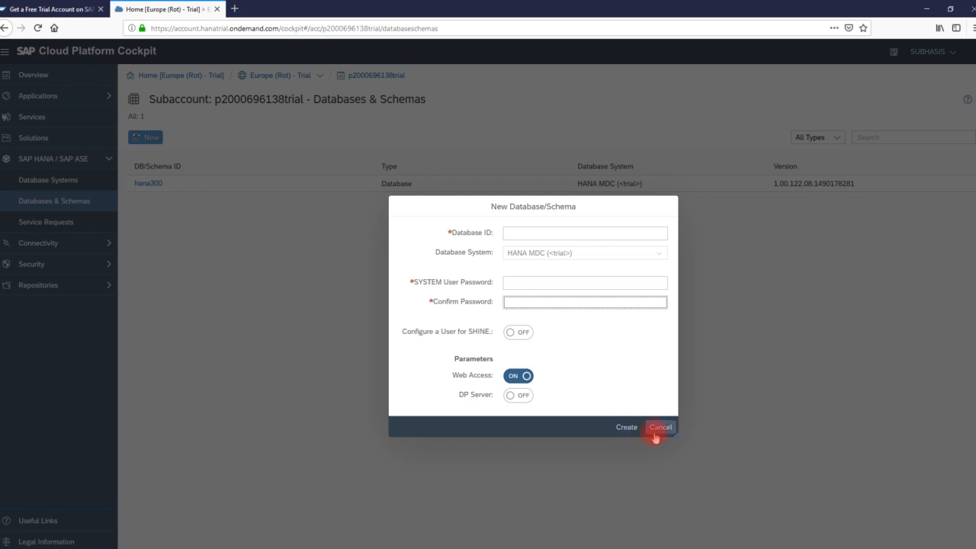
left_click(656, 429)
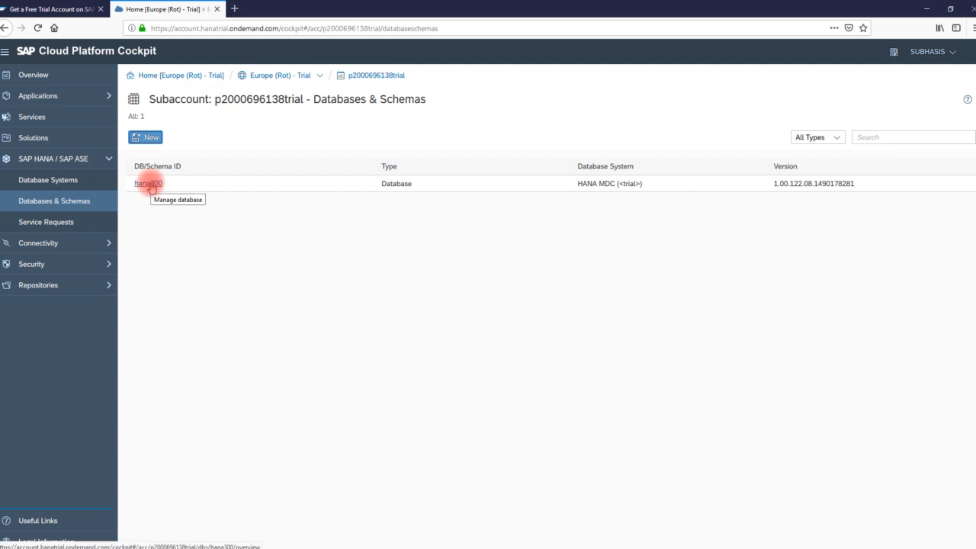
- Open the stopped hana300 database's overview and check its scheduled-deletion notice
left_click(149, 184)
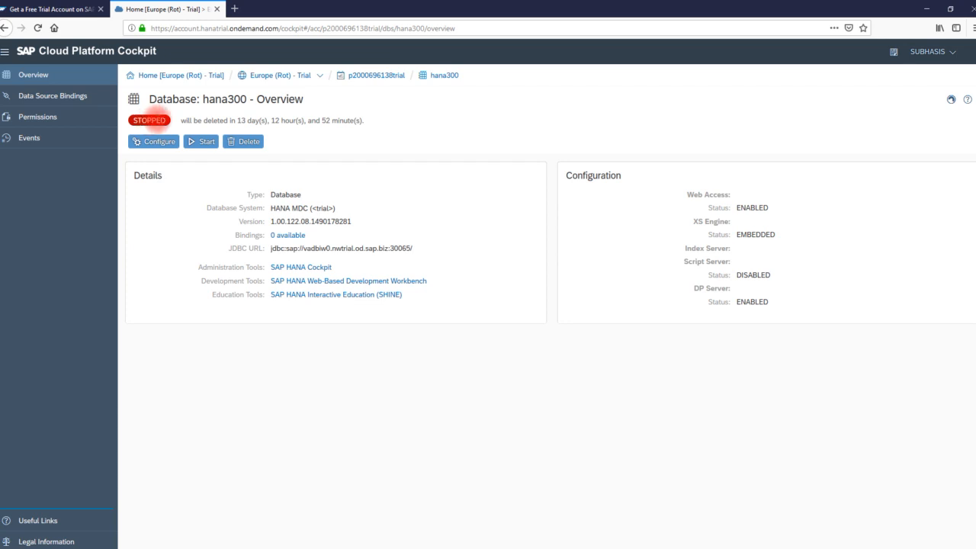
left_click_drag(184, 123, 389, 138)
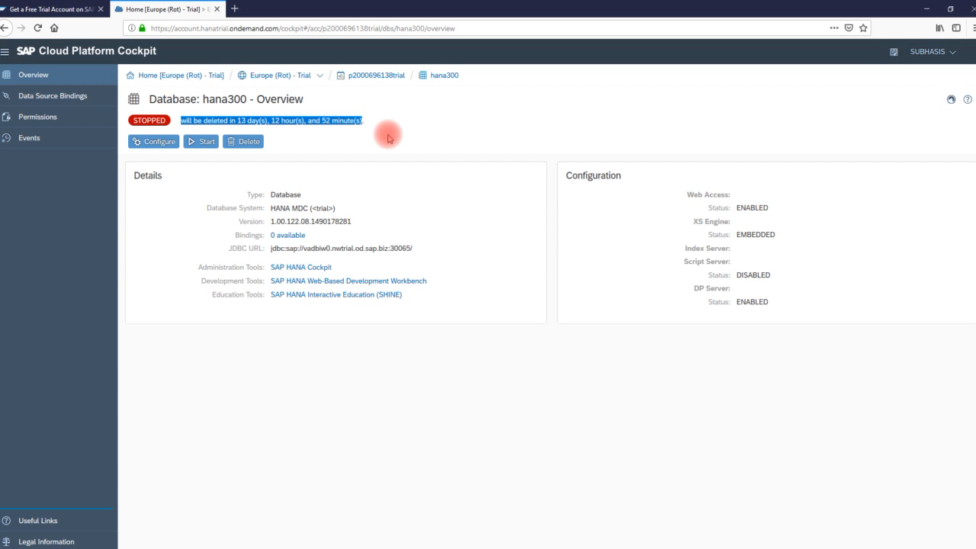
left_click(322, 140)
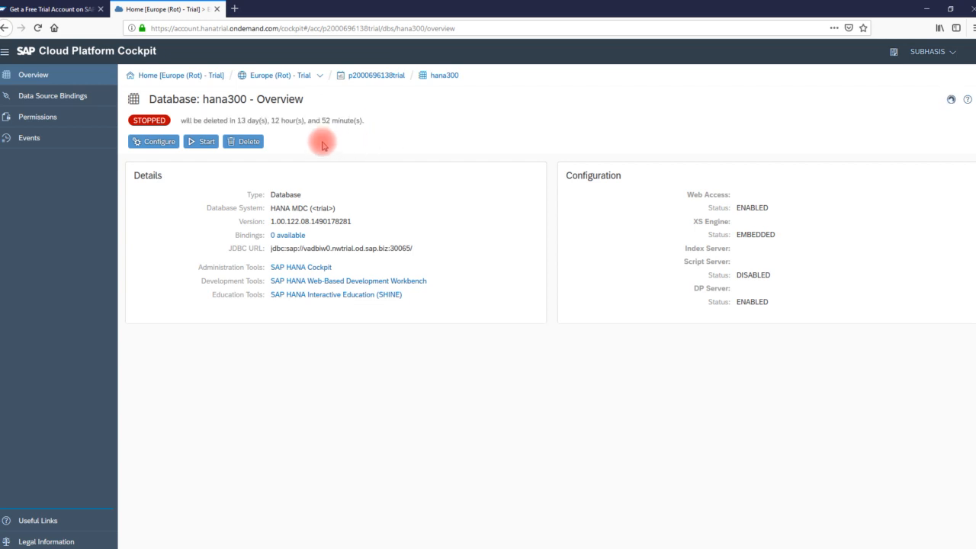
left_click(202, 144)
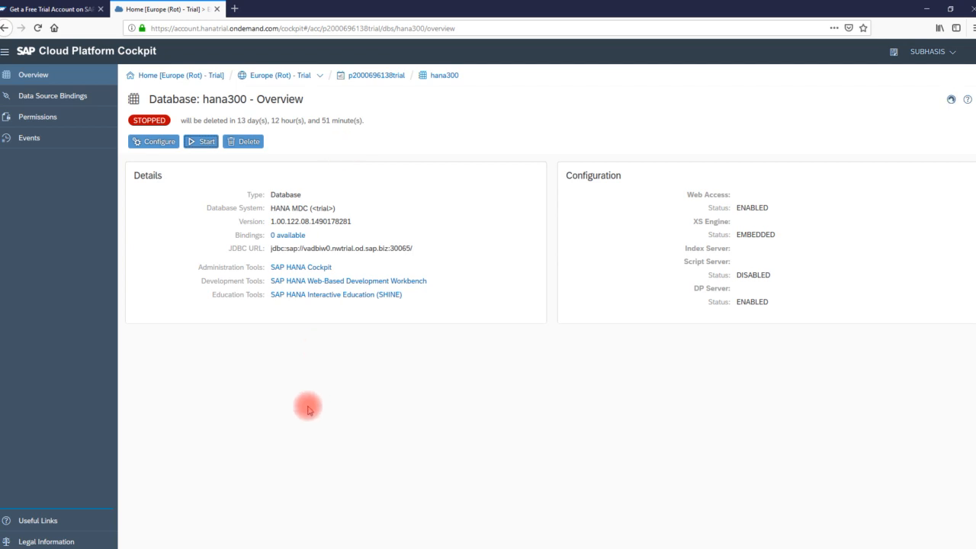
- Start the hana300 database so its status changes to STARTING
left_click(197, 142)
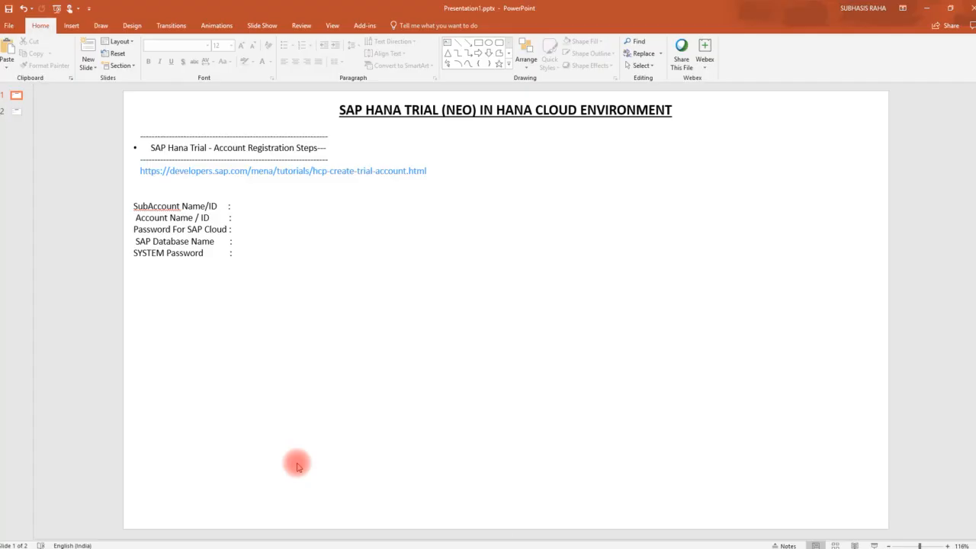
key("F9")
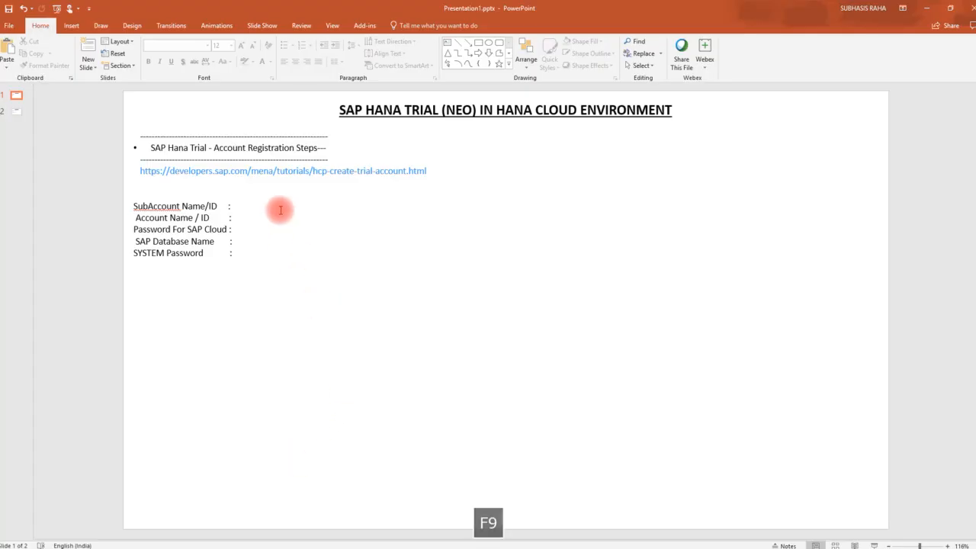
left_click(280, 209)
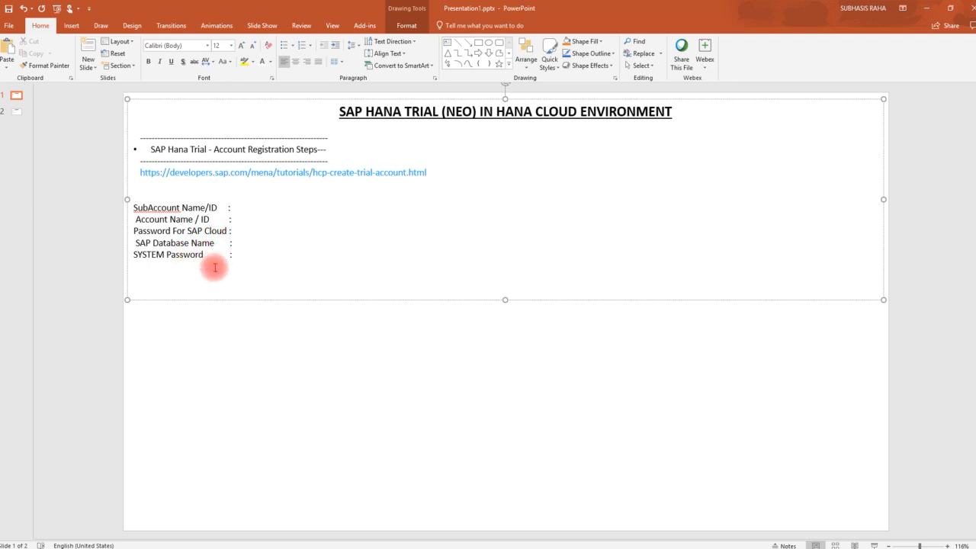
key("alt+Tab")
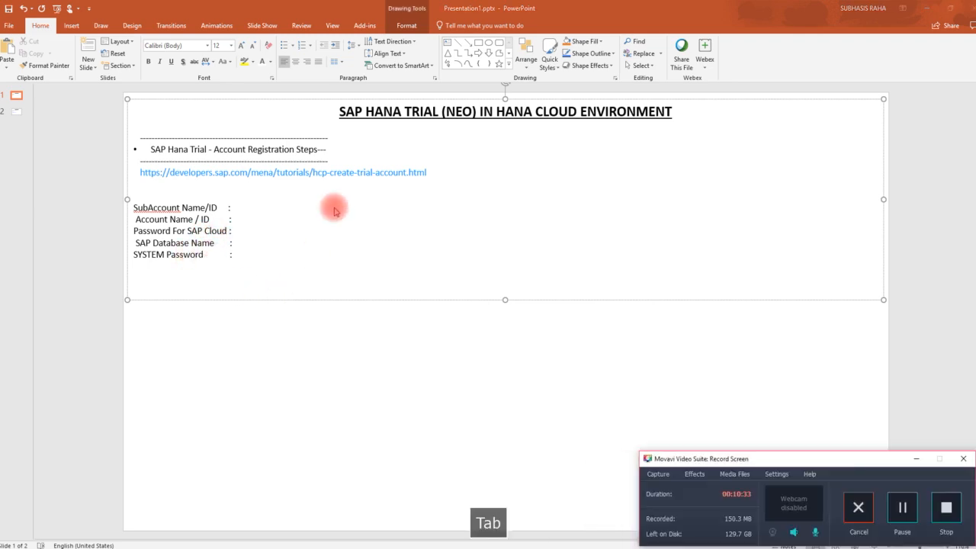
left_click(915, 458)
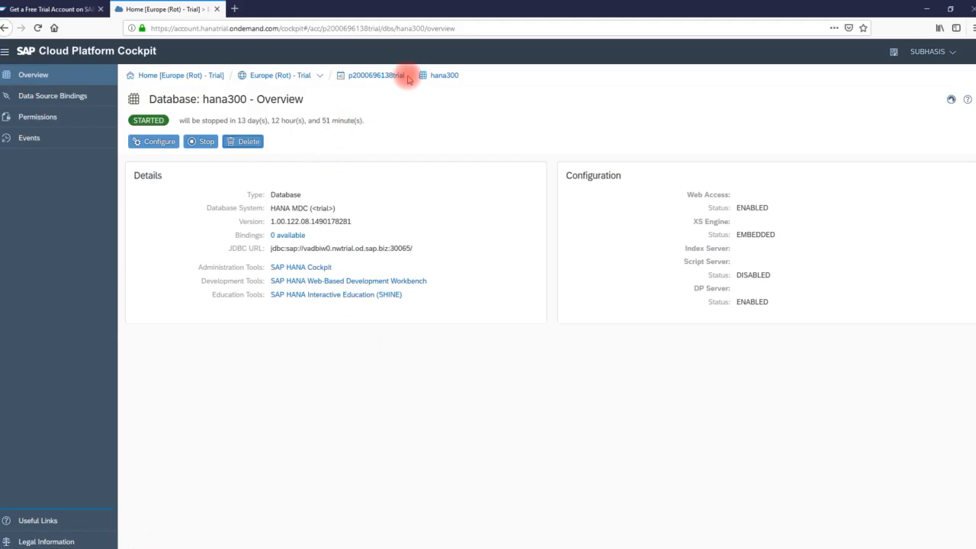
left_click_drag(404, 76, 347, 77)
key("ctrl+c")
key("alt+Tab")
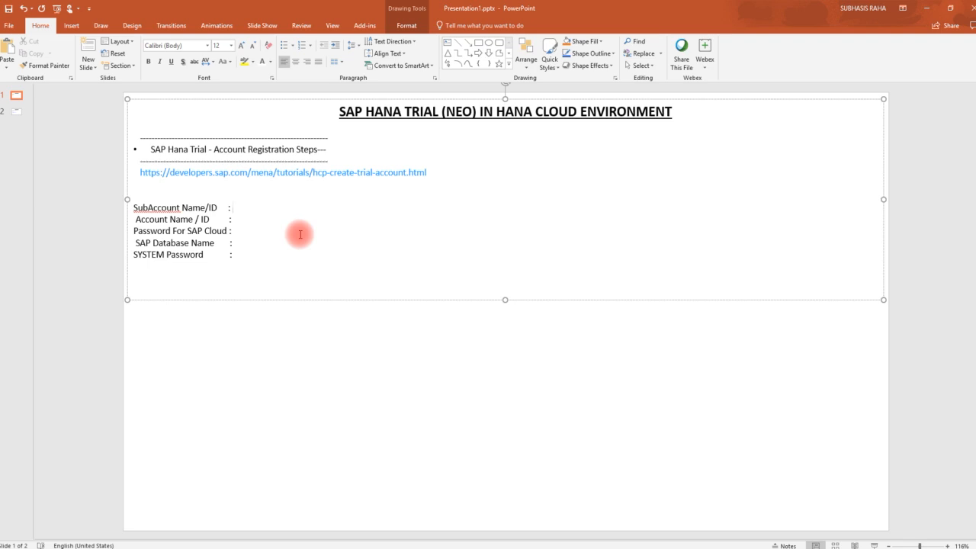
- Paste the subaccount and account IDs (without 'trial') and enter the SAP Cloud password
key("ctrl+v")
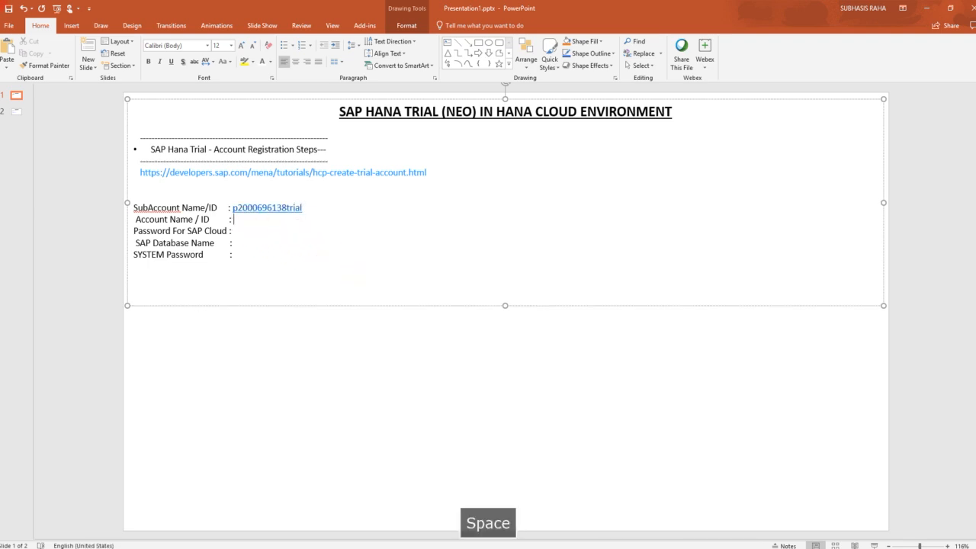
key("ctrl+v")
key("BackSpace")
key("BackSpace")
key("BackSpace")
key("BackSpace")
key("BackSpace")
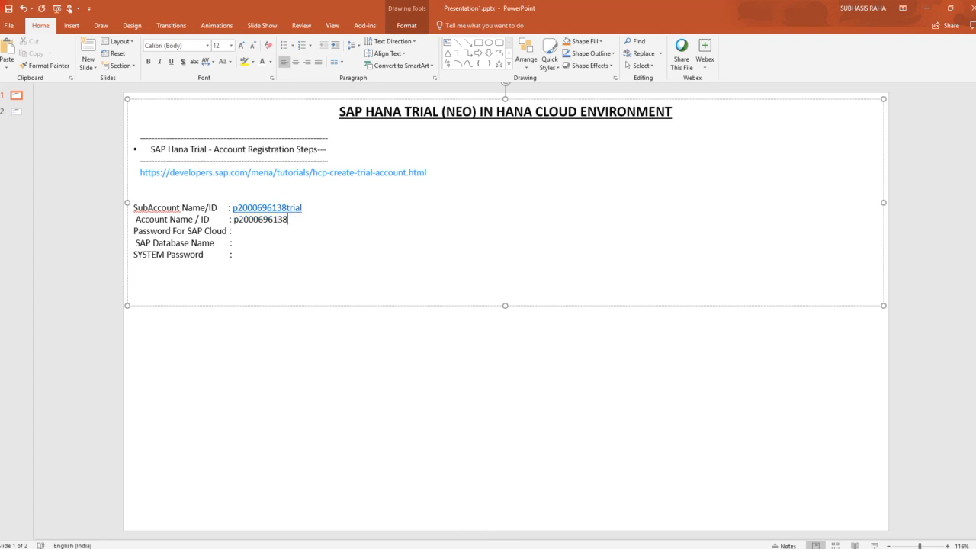
left_click(261, 229)
type("XXYYZZ")
key("Down")
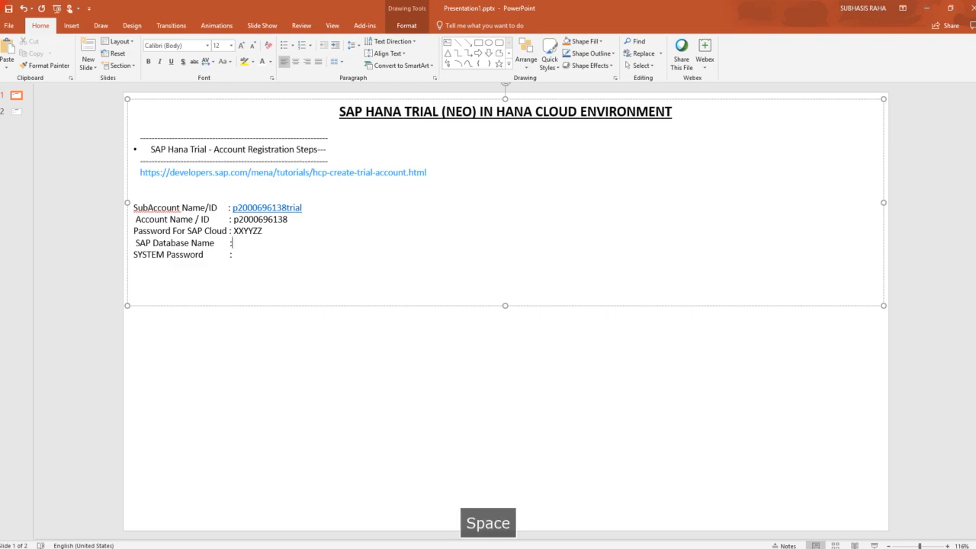
- Copy the database name hana300 from the cockpit's page title
key("alt+Tab")
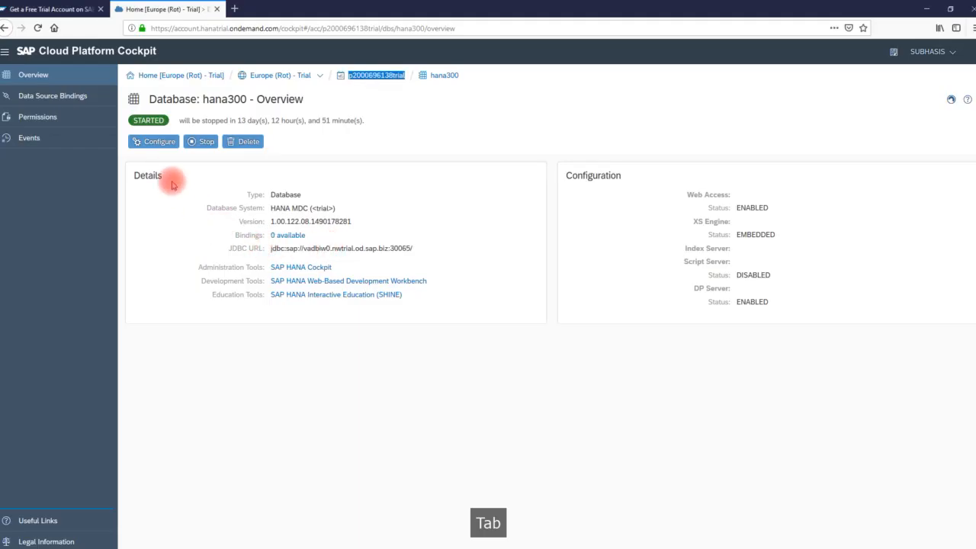
left_click_drag(246, 99, 202, 100)
key("ctrl+c")
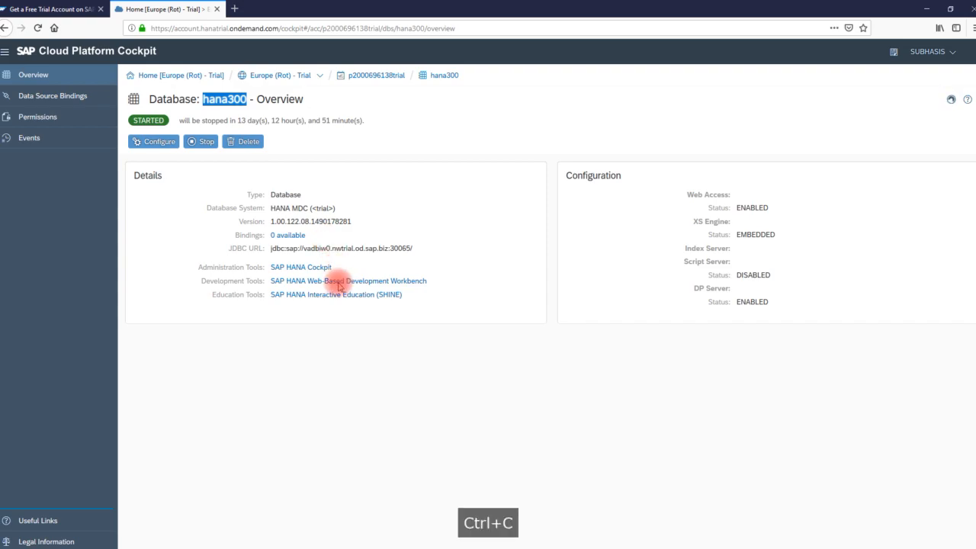
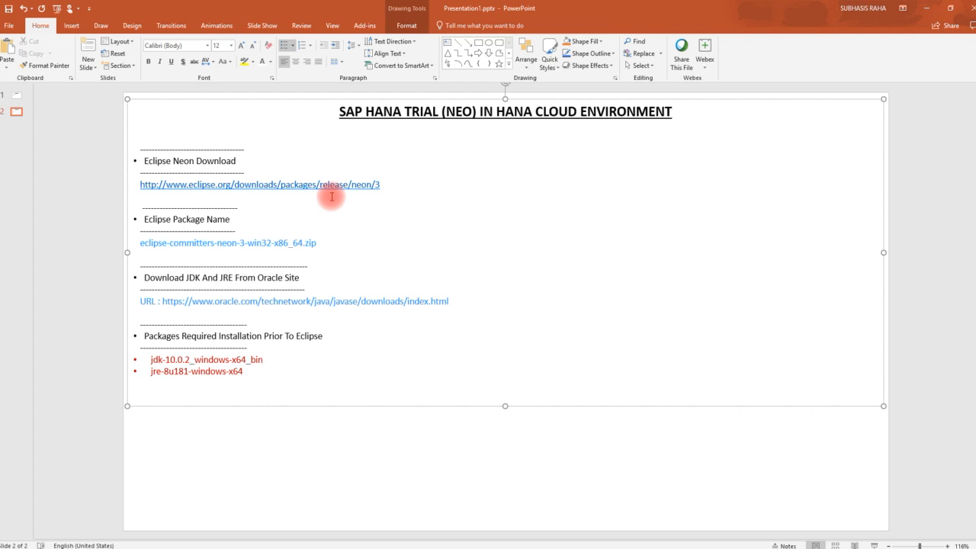
- Select the eclipse-committers zip file name on the slide, then switch to Firefox's Neon 3 packages page
left_click(324, 243)
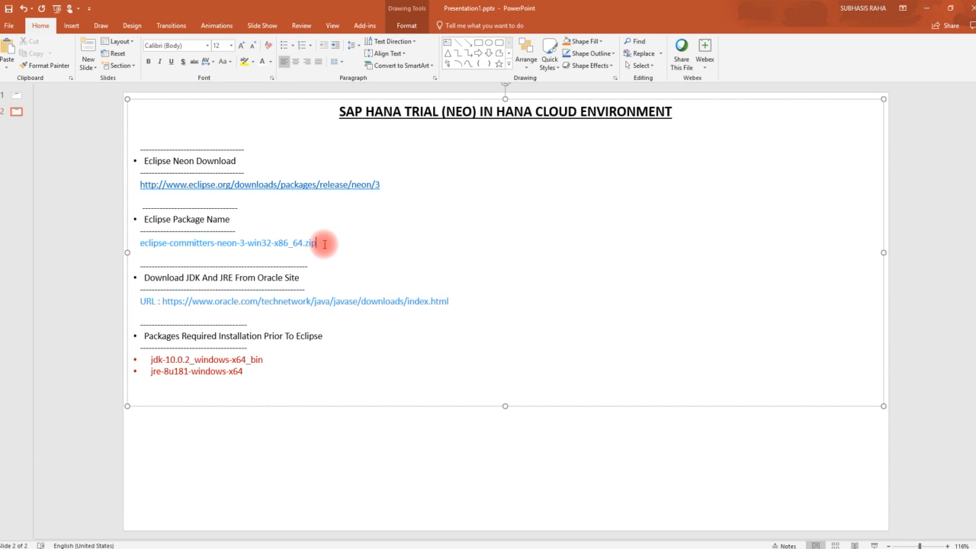
left_click_drag(324, 243, 142, 246)
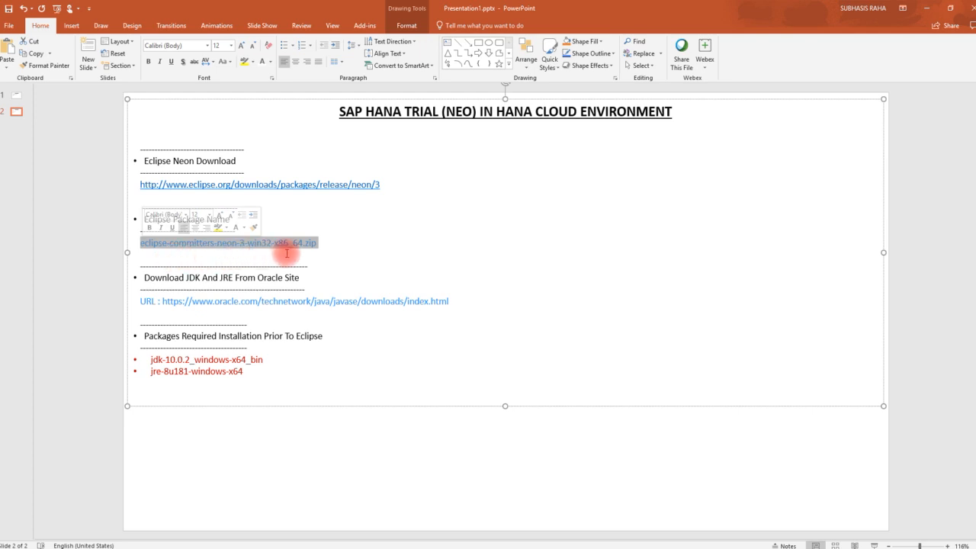
left_click(355, 243)
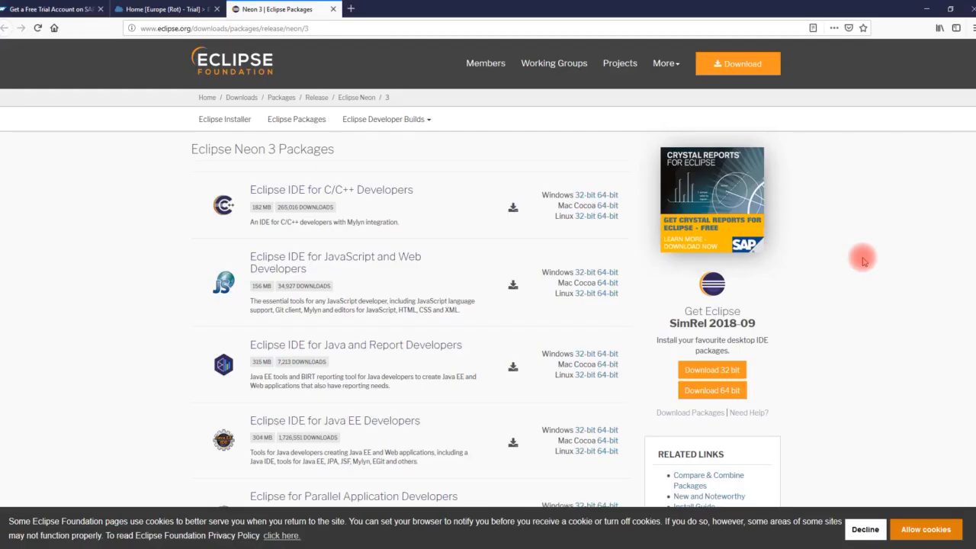
key("F9")
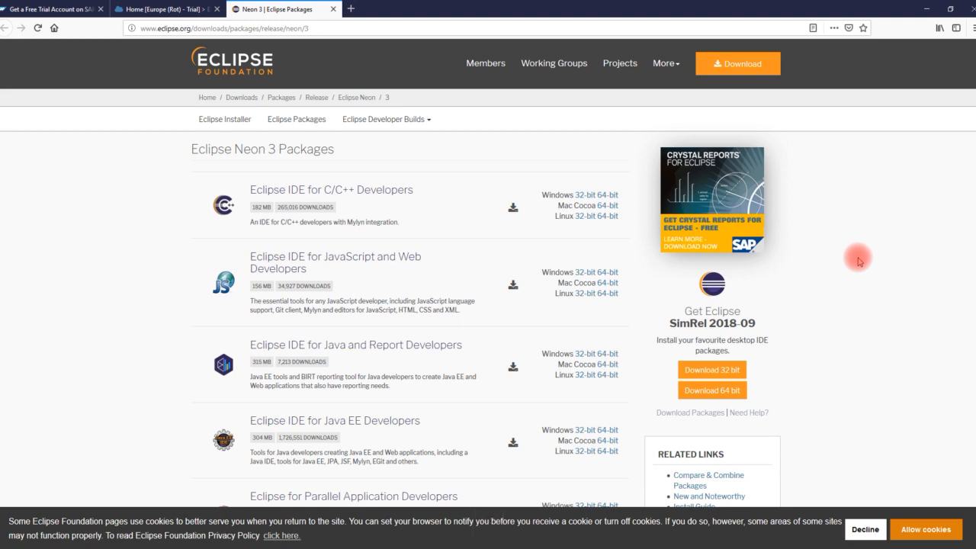
- Download the Windows 64-bit Eclipse IDE for Java and DSL Developers package, then return to the slide
scroll(858, 261, "down", 1)
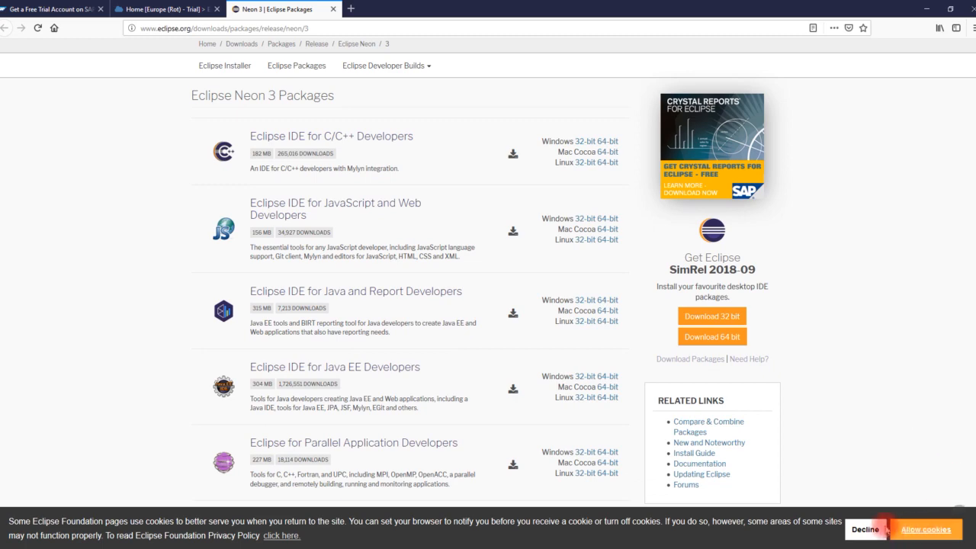
scroll(867, 362, "down", 3)
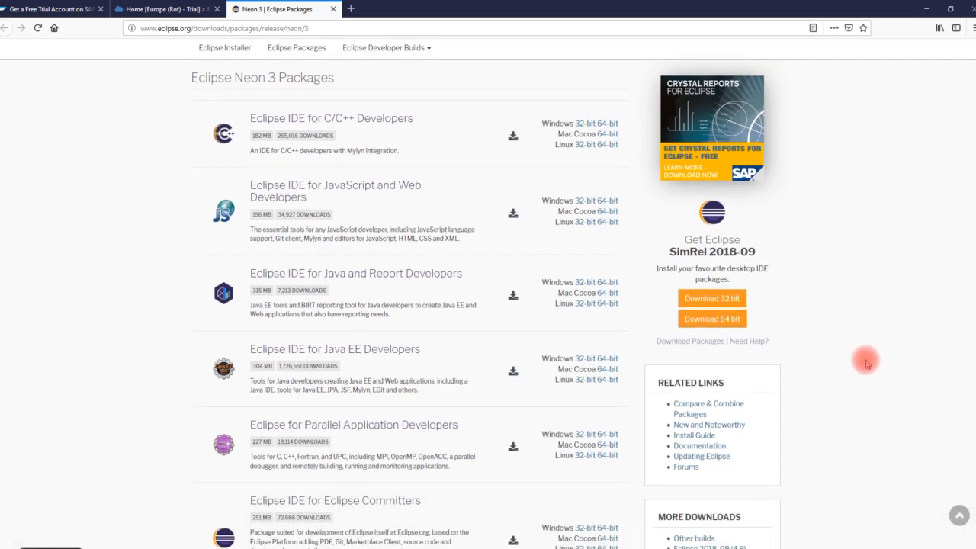
scroll(866, 362, "down", 2)
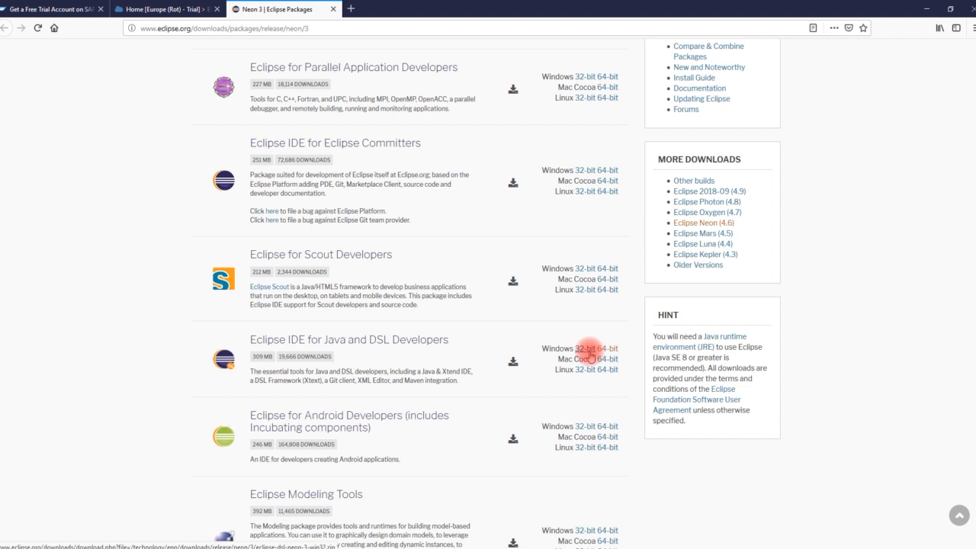
left_click(610, 351)
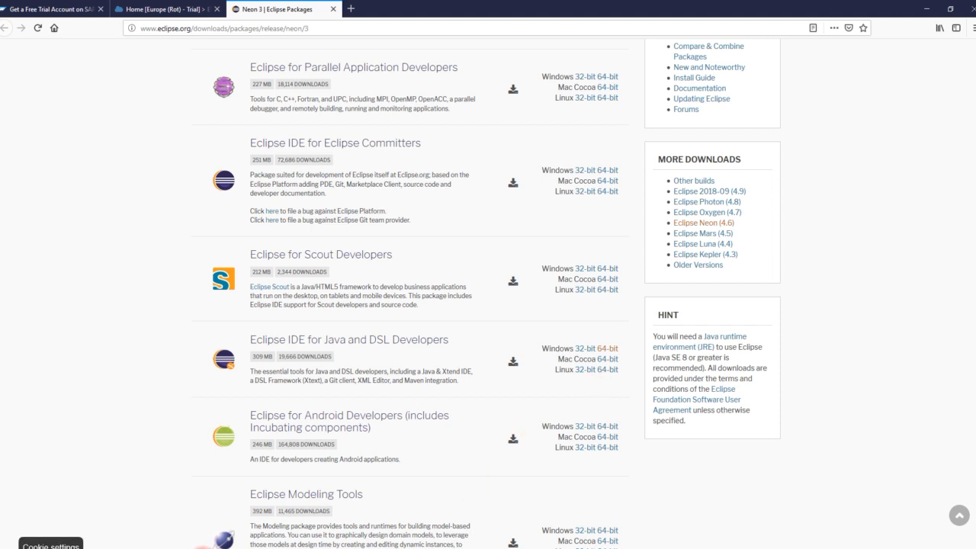
left_click(204, 548)
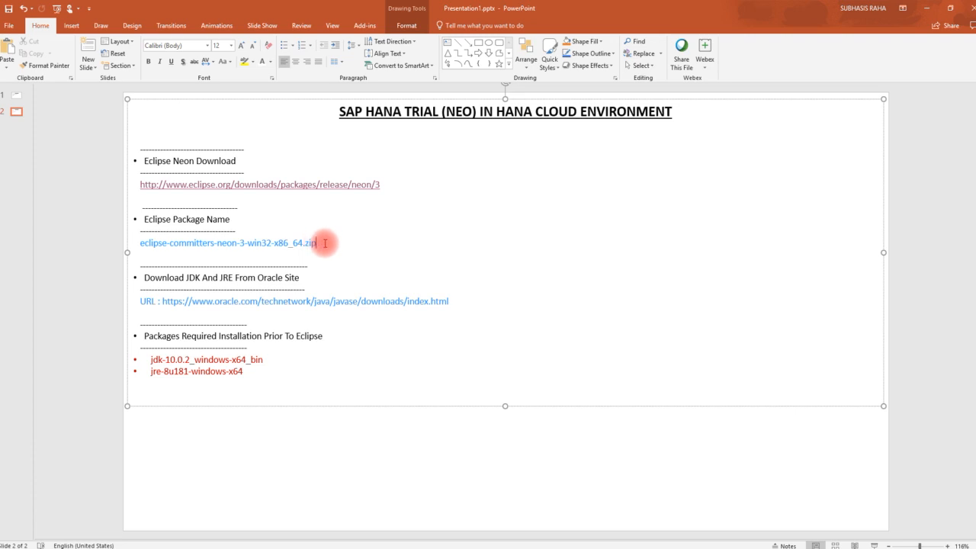
- Select the zip file name on the slide and switch to File Explorer at C:\Tmp_Eclipse
left_click_drag(321, 242, 178, 249)
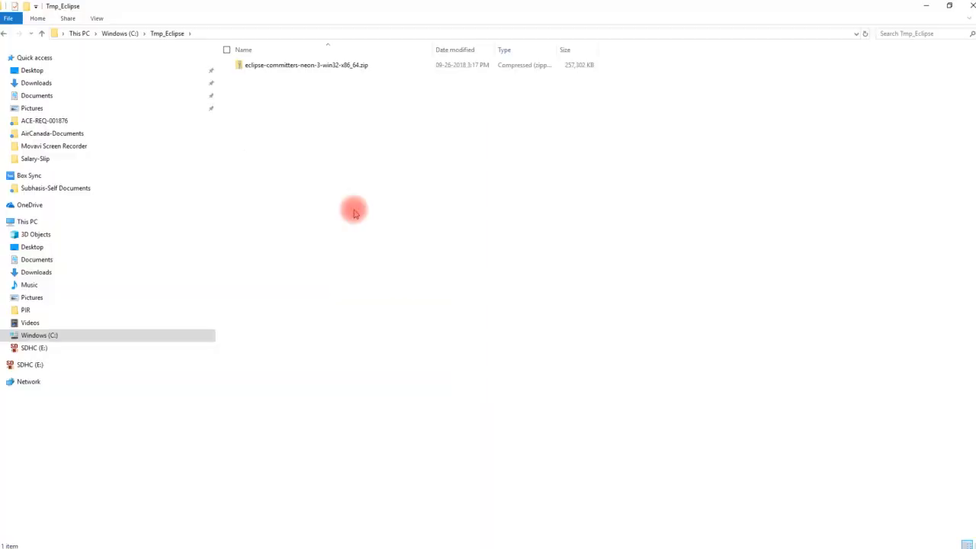
key("F9")
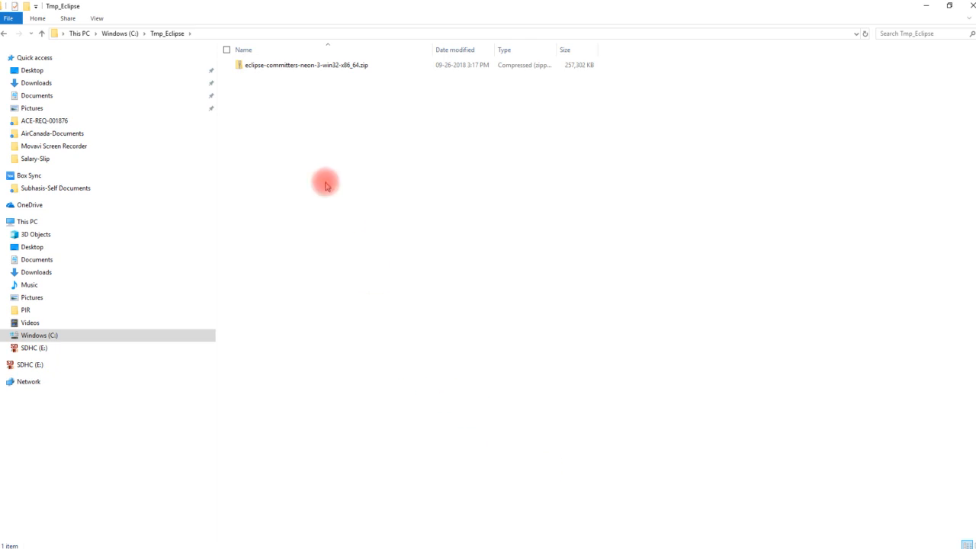
- Extract eclipse-committers-neon-3-win32-x86_64.zip here with 7-Zip, creating an eclipse folder in C:\Tmp_Eclipse
left_click(200, 33)
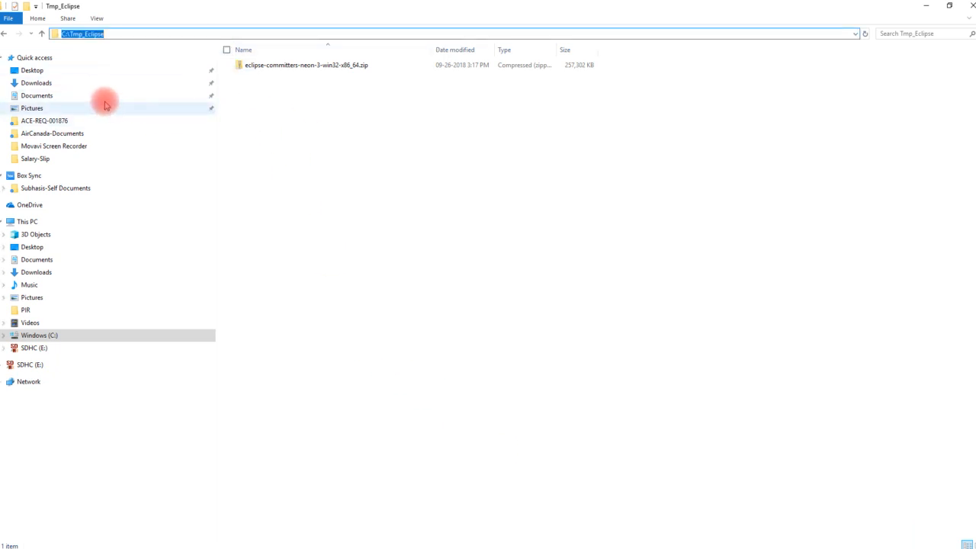
left_click(314, 104)
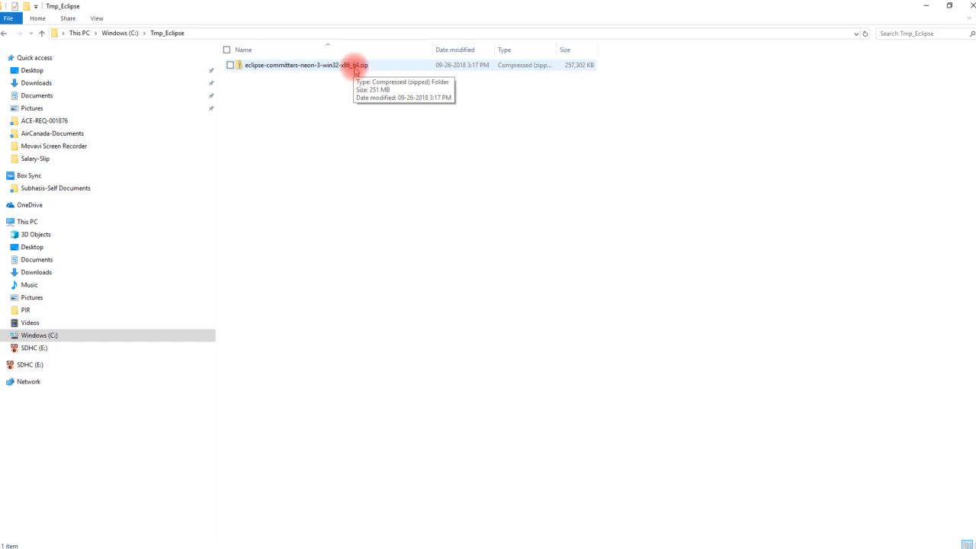
right_click(355, 69)
mouse_move(322, 117)
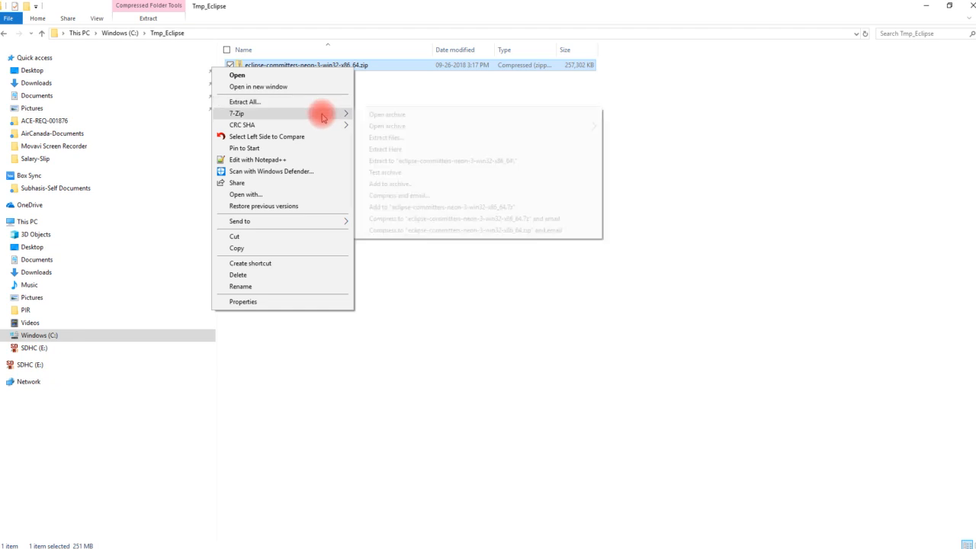
left_click(418, 151)
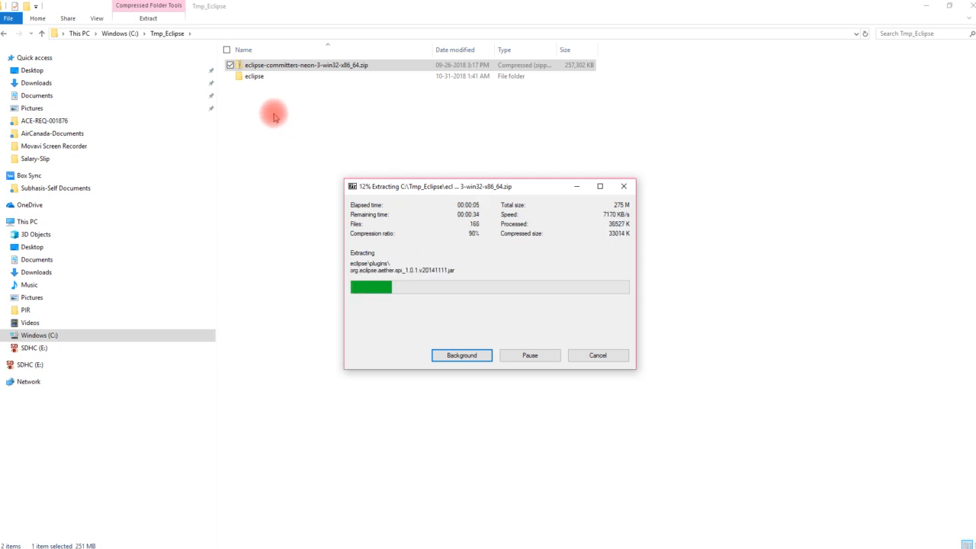
left_click(252, 76)
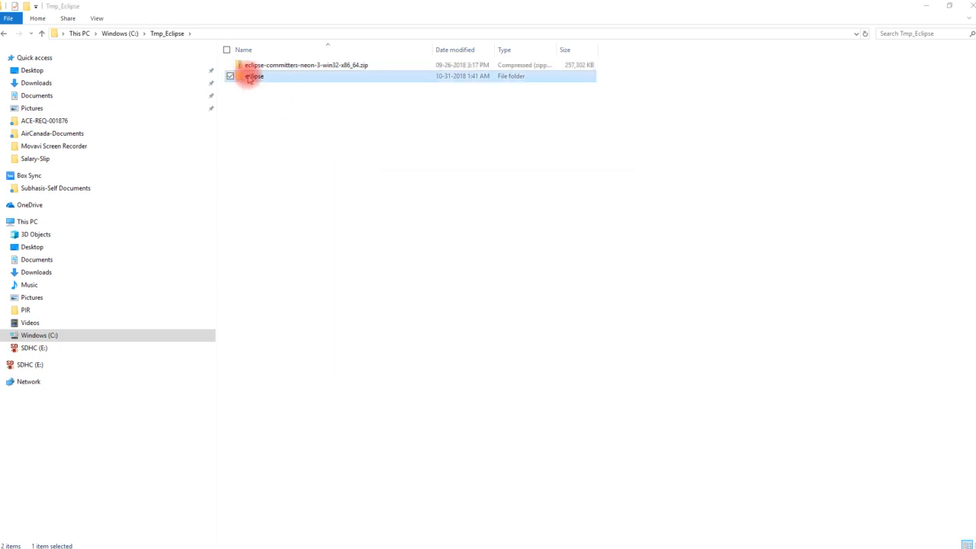
double_click(252, 76)
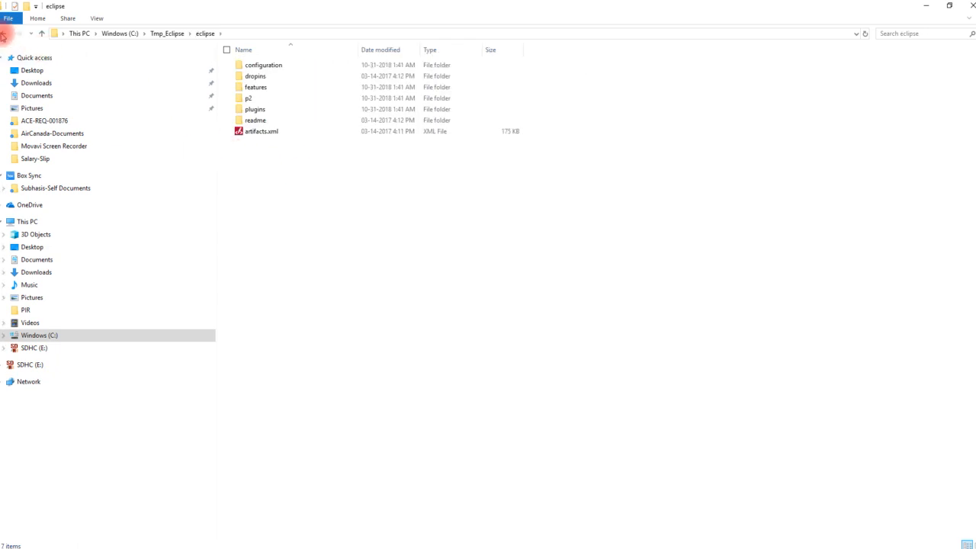
left_click(4, 33)
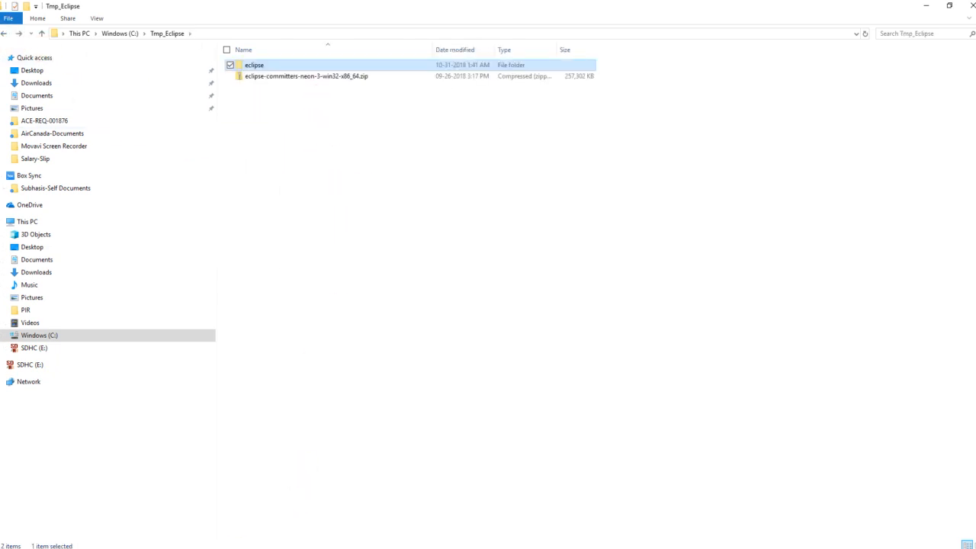
left_click(237, 548)
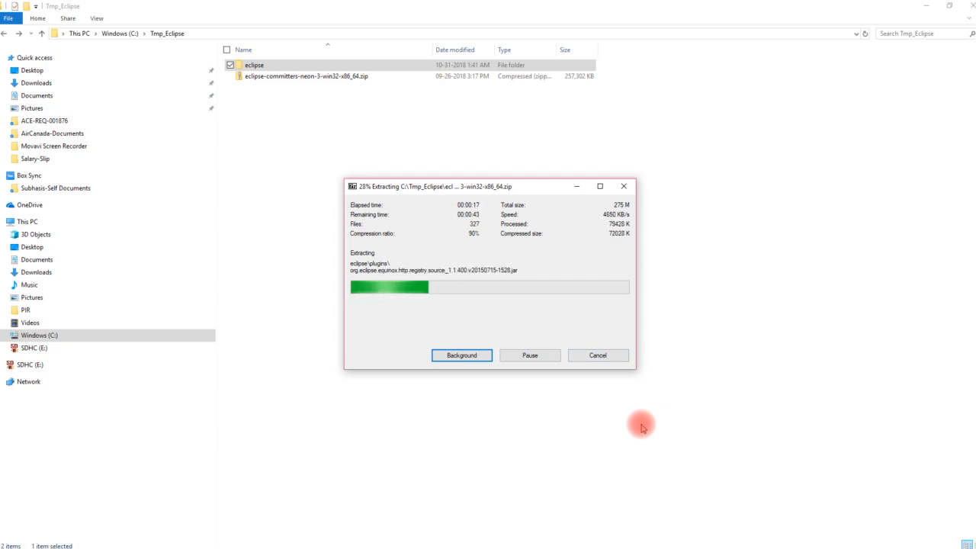
key("F9")
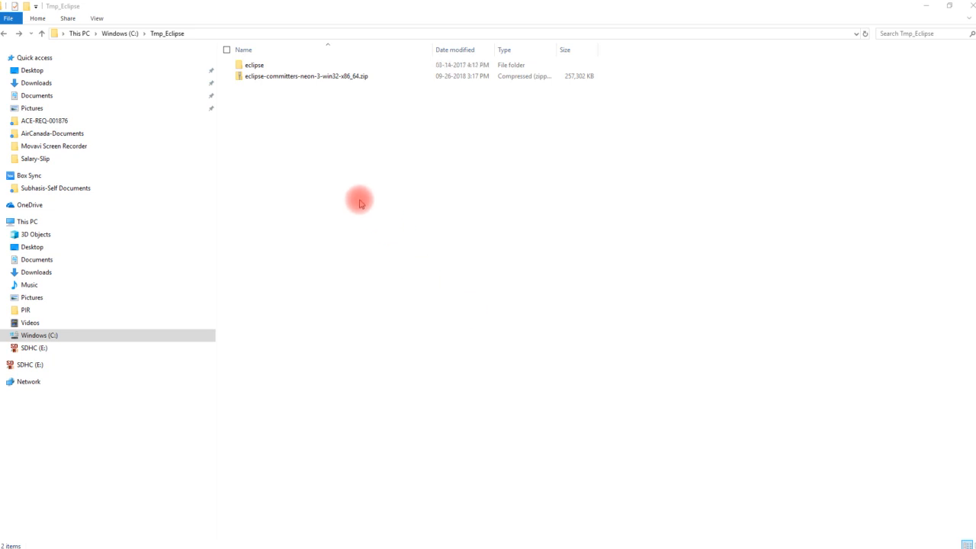
- Open the extracted eclipse folder to see eclipse.exe, eclipse.ini, configuration and plugins
double_click(259, 69)
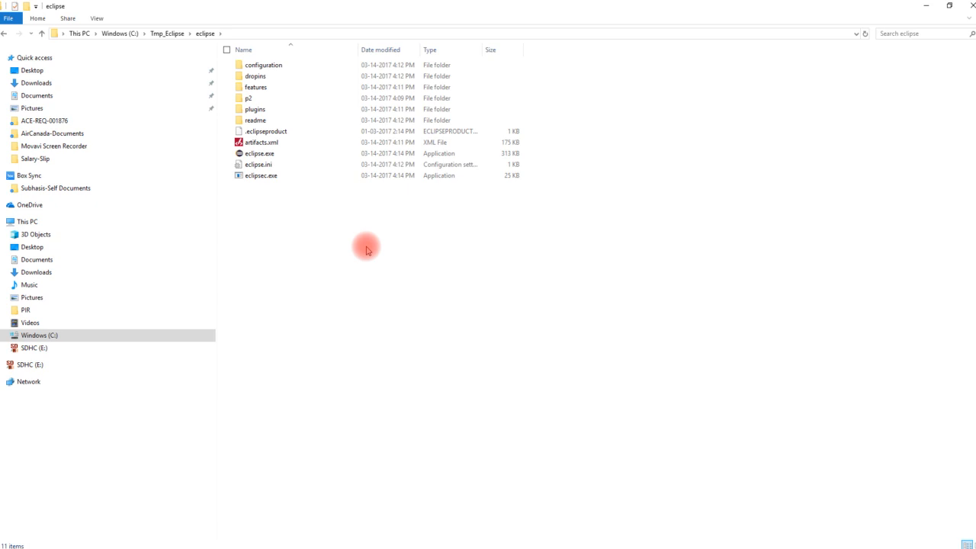
- Open eclipse.ini in Notepad and review its -Xms256m and -Xmx1024m memory settings
right_click(263, 168)
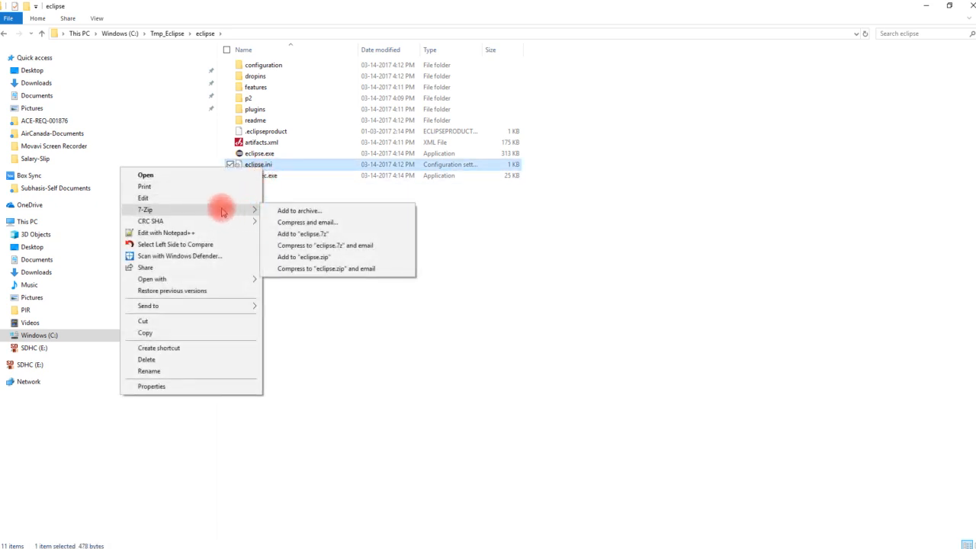
left_click(142, 198)
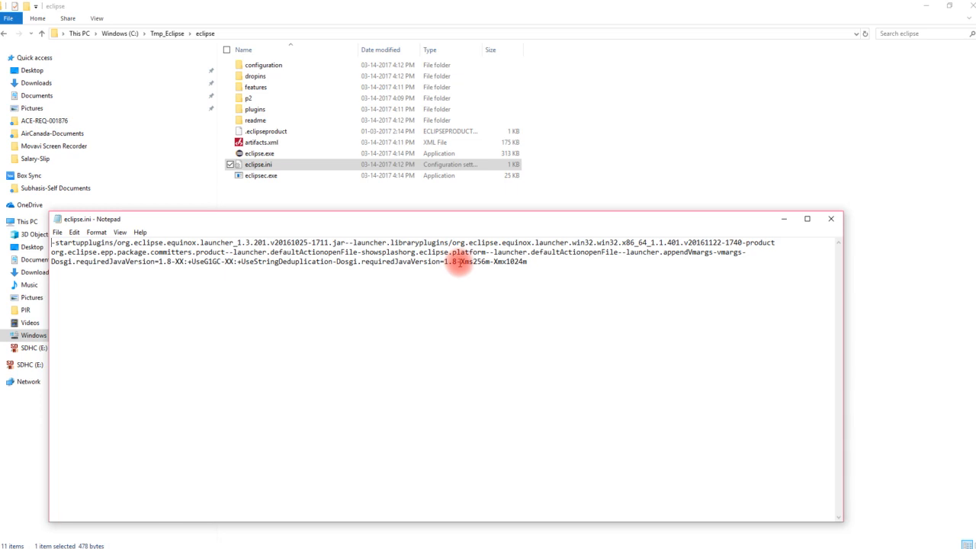
left_click_drag(461, 261, 528, 262)
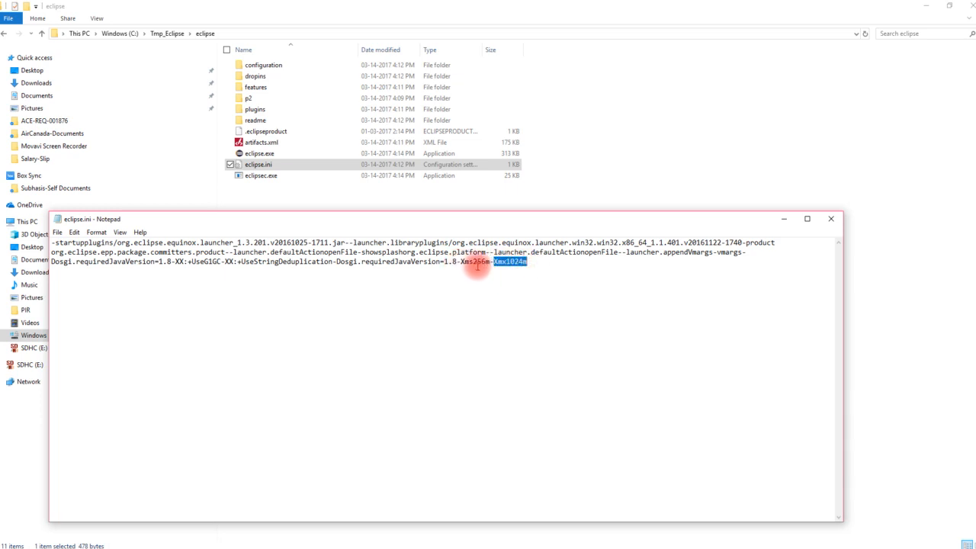
left_click_drag(490, 262, 463, 261)
left_click_drag(527, 262, 493, 262)
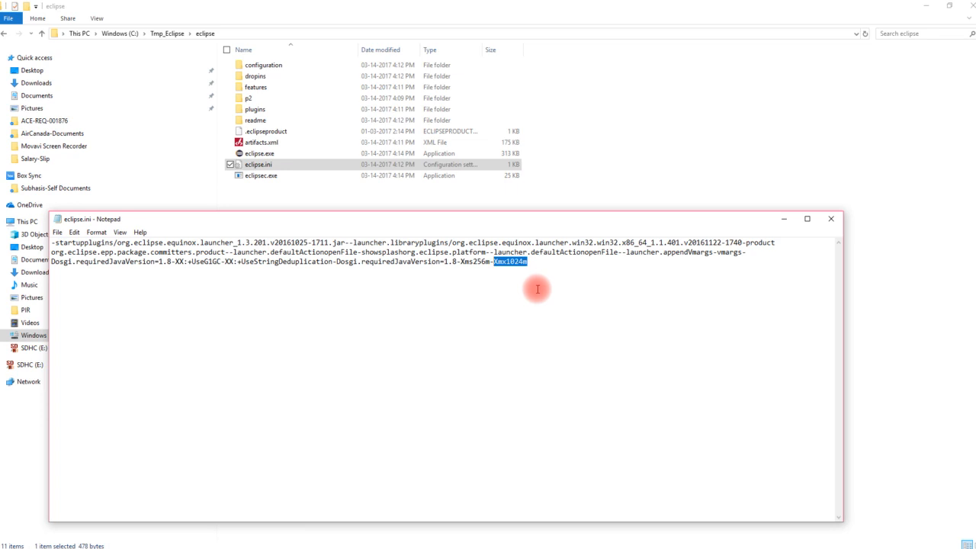
left_click(537, 289)
- Change the memory settings to -Xmx2048m and -Xms512m, then close and save eclipse.ini
left_click_drag(506, 260, 526, 261)
type("2048")
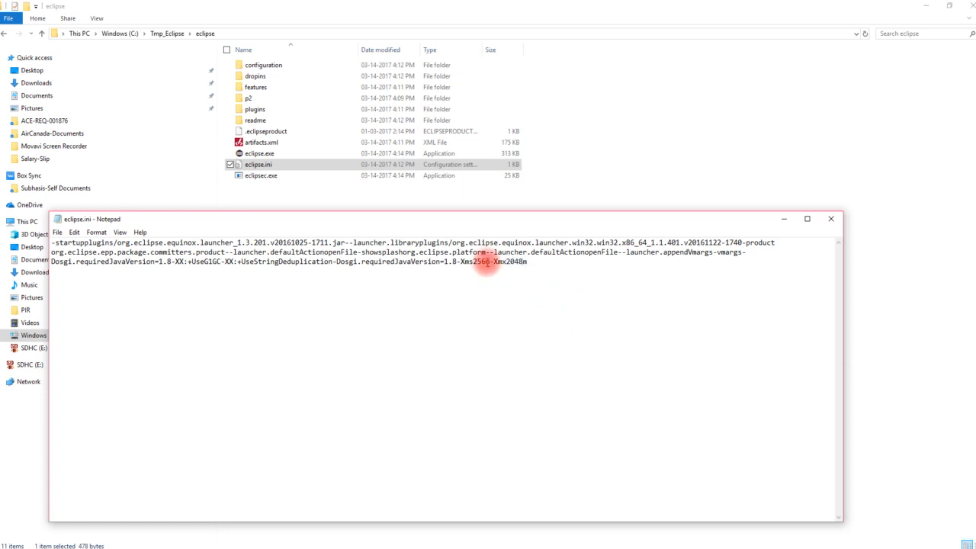
left_click_drag(487, 262, 473, 262)
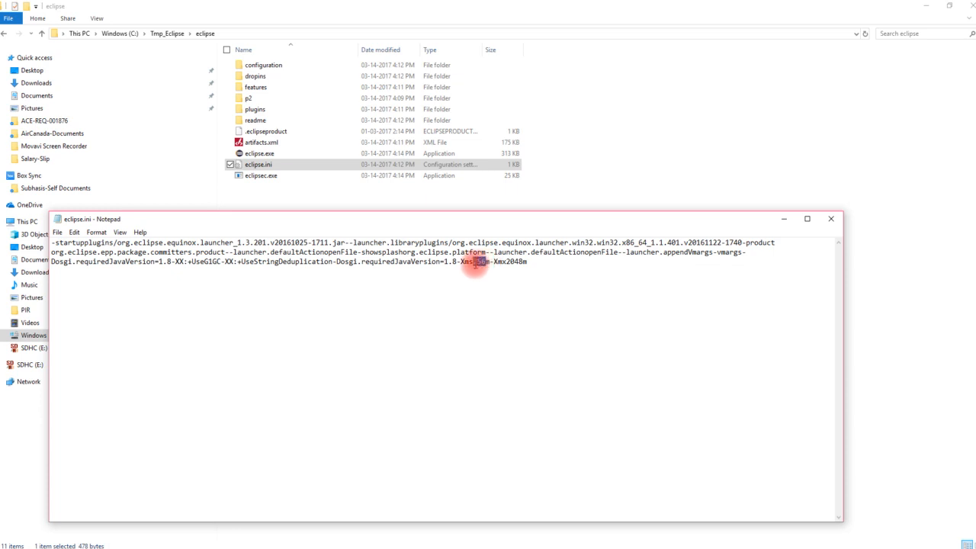
type("512")
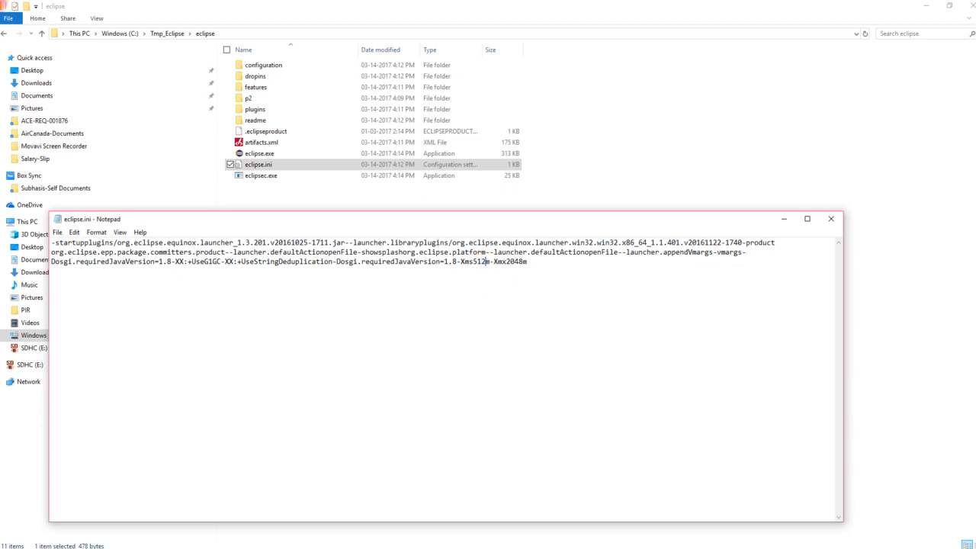
left_click(831, 219)
left_click(460, 287)
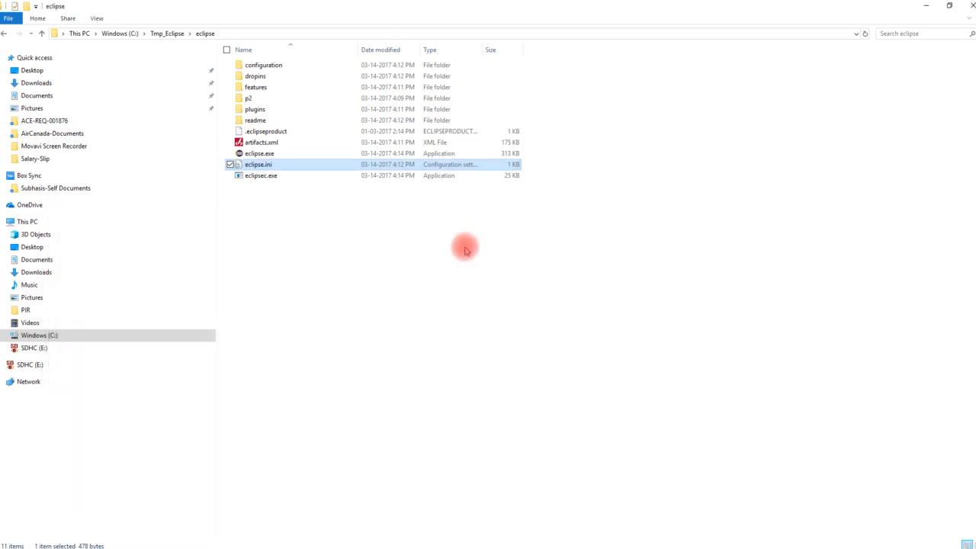
- Start eclipse.exe, then create a new folder named Workspace inside C:\Tmp_Eclipse
double_click(266, 155)
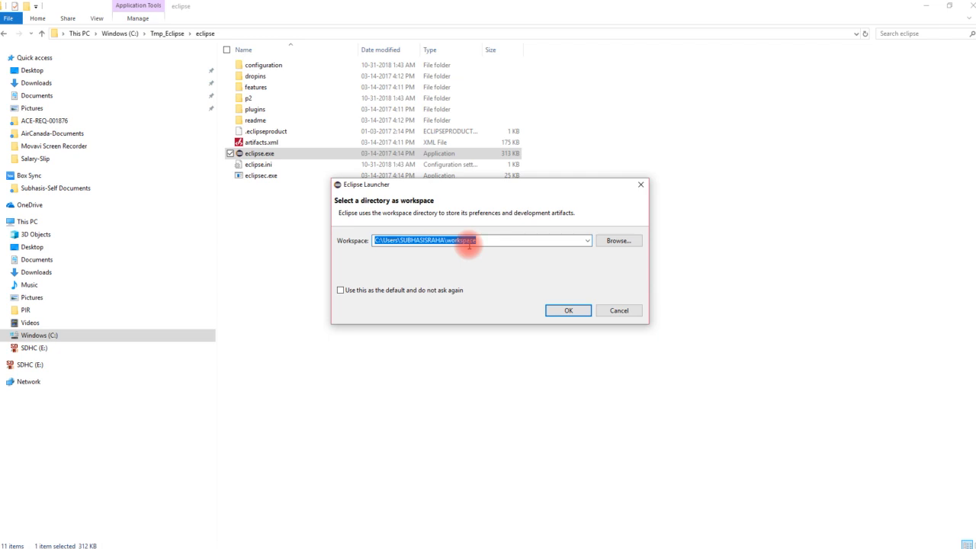
left_click(273, 216)
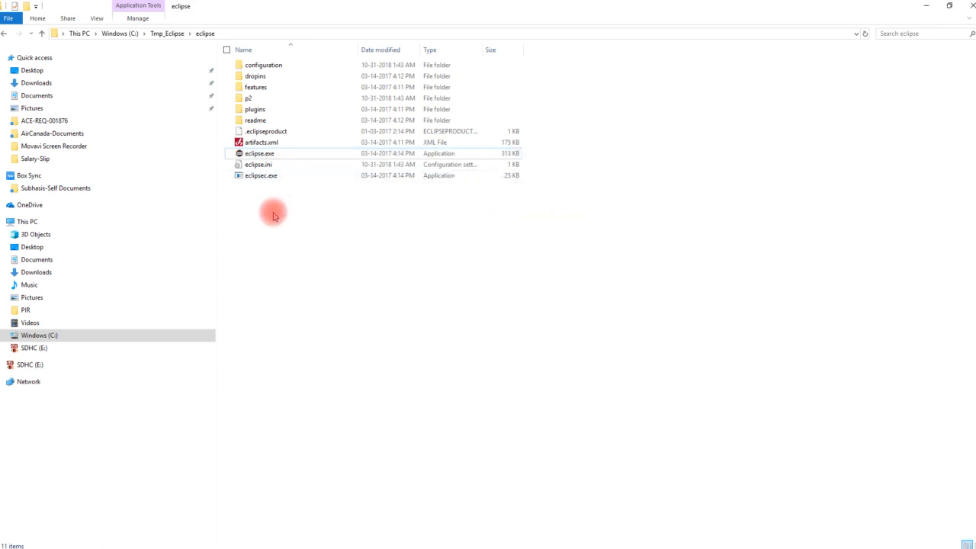
left_click(159, 33)
right_click(362, 196)
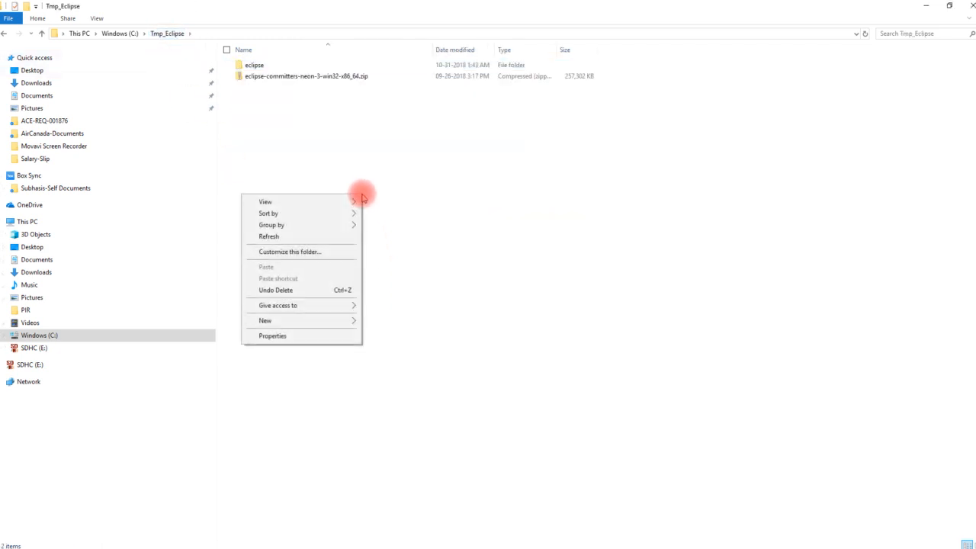
mouse_move(328, 321)
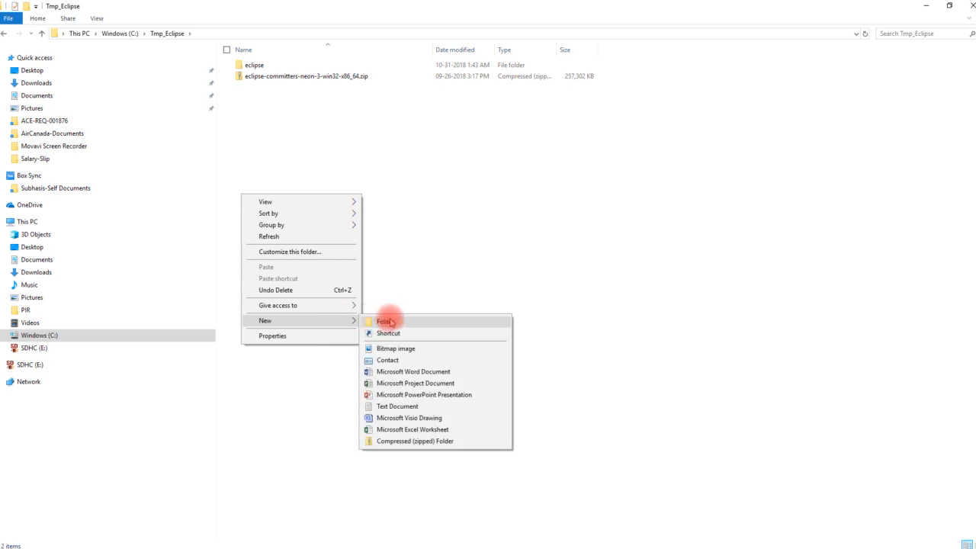
left_click(389, 321)
type("Wor")
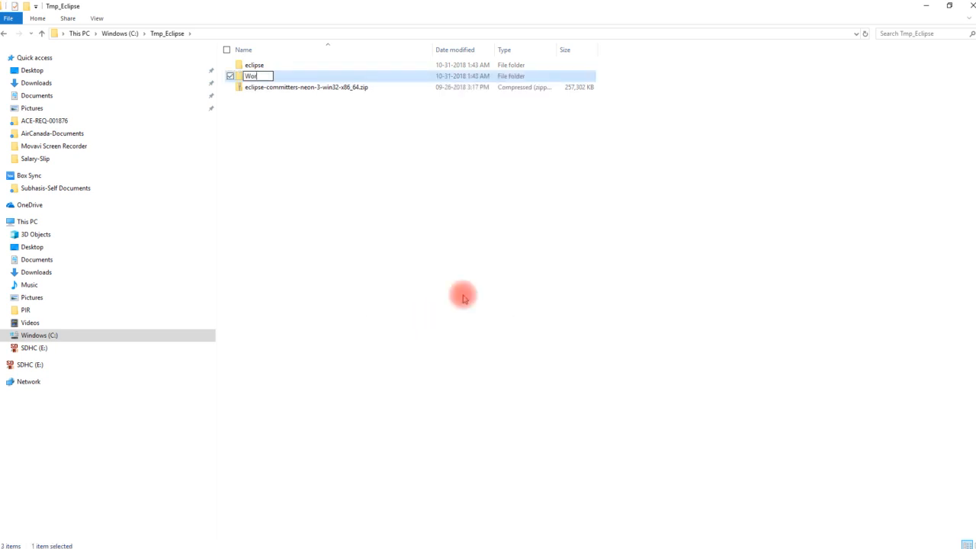
type("kspace")
key("Return")
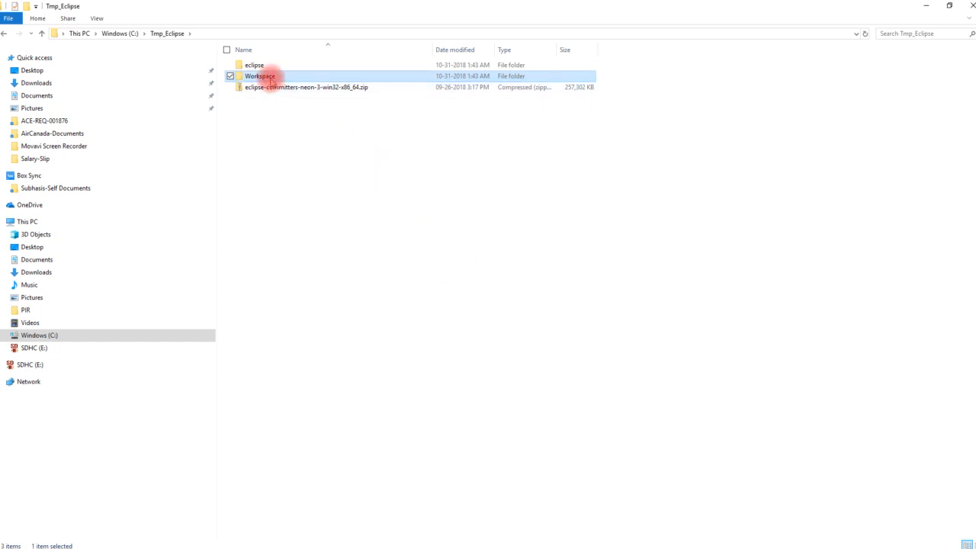
double_click(272, 76)
- Launch Eclipse on workspace C:\Tmp_Eclipse\Workspace, maximize the window, and go to the Workbench
left_click(229, 33)
key("ctrl+c")
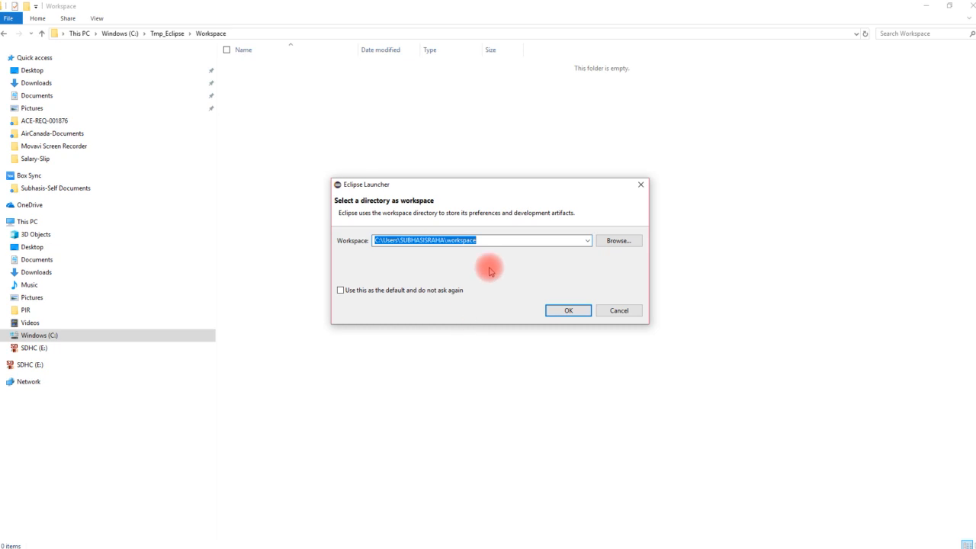
key("ctrl+v")
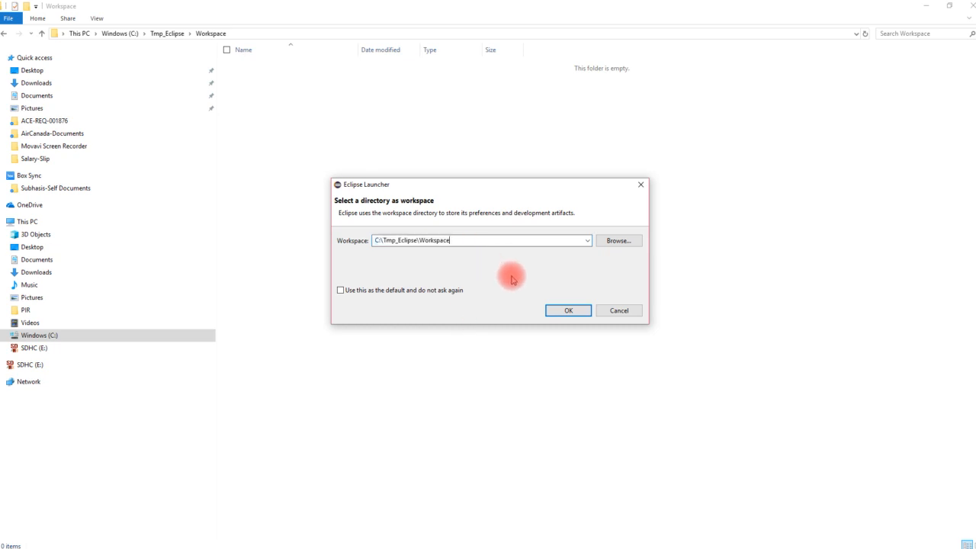
left_click(568, 312)
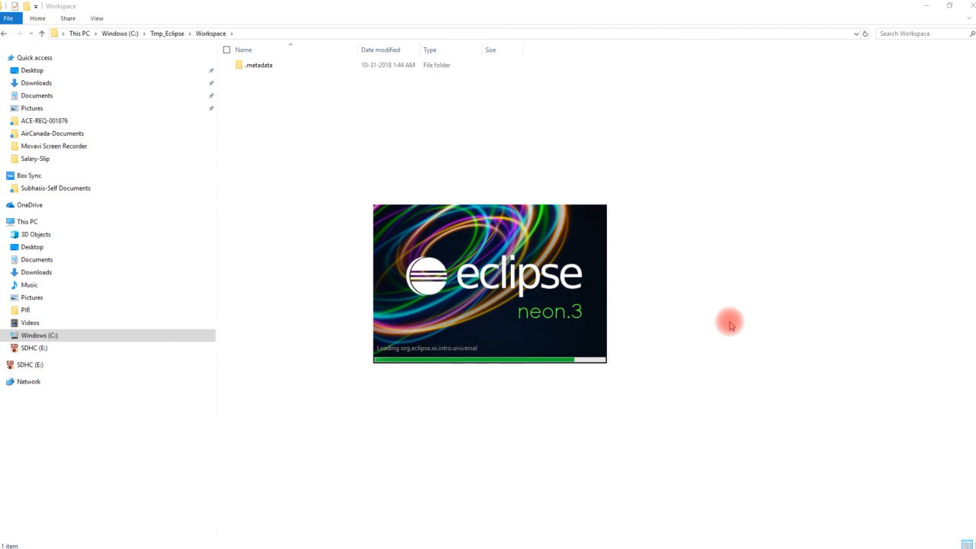
key("F9")
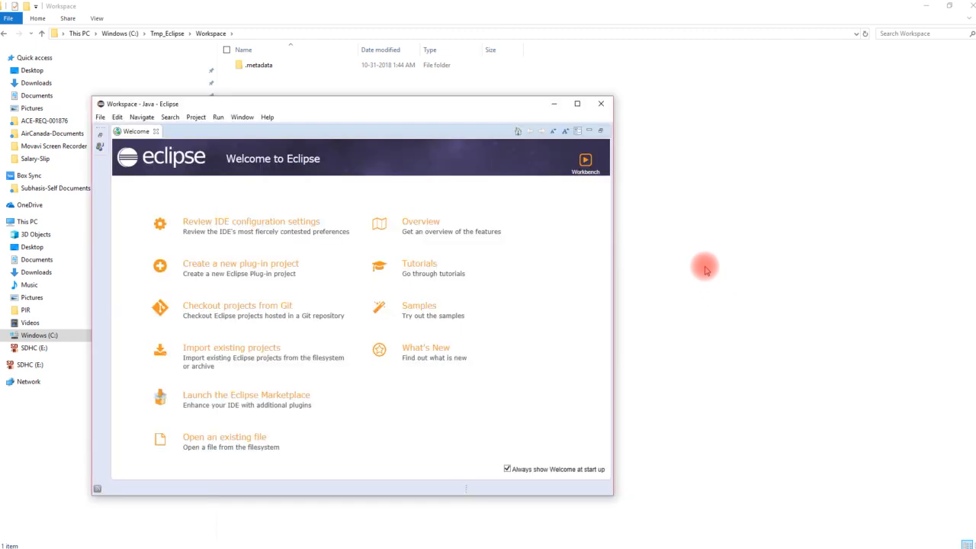
left_click(577, 104)
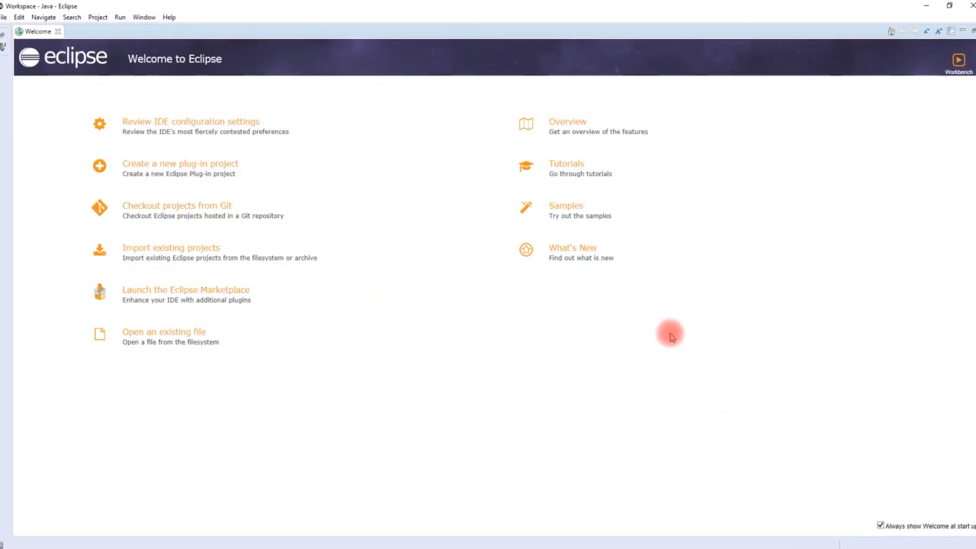
left_click(957, 80)
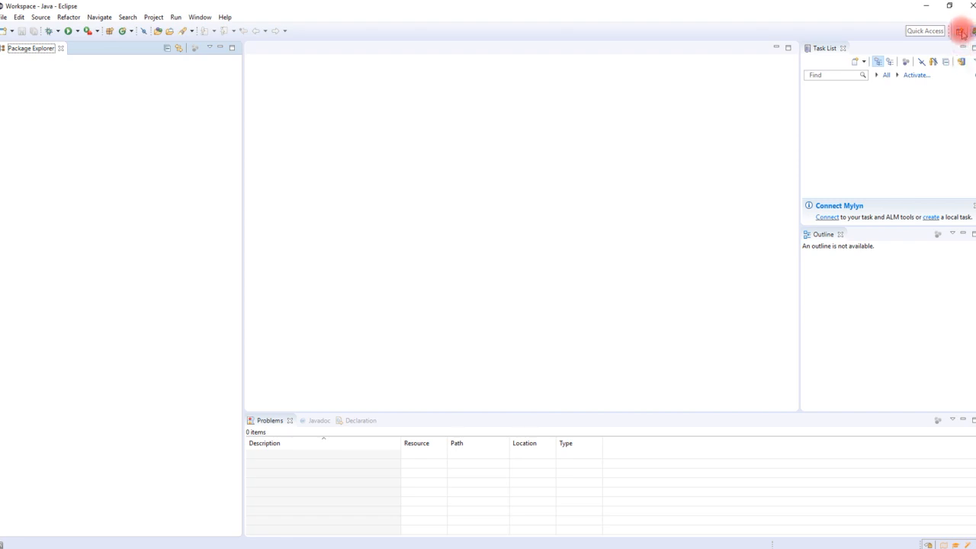
left_click(962, 33)
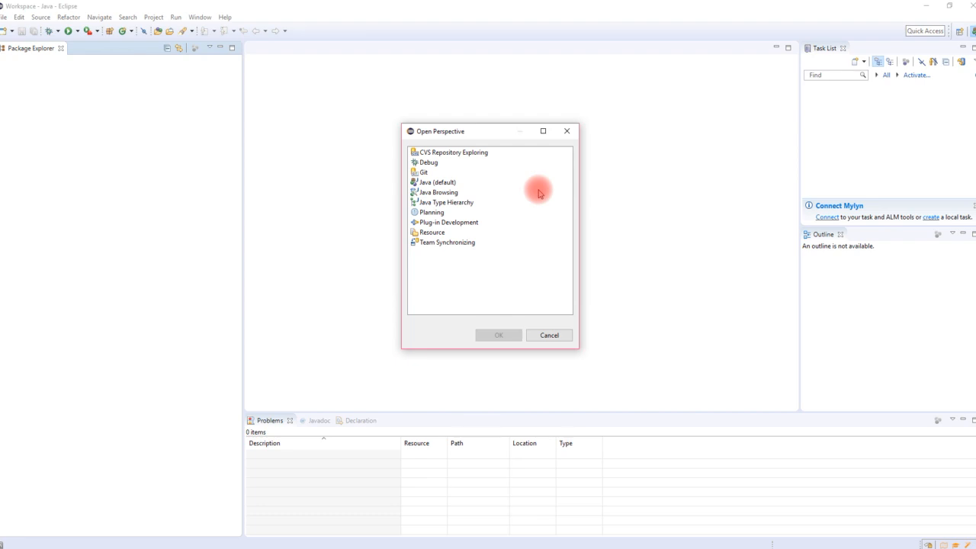
key("F9")
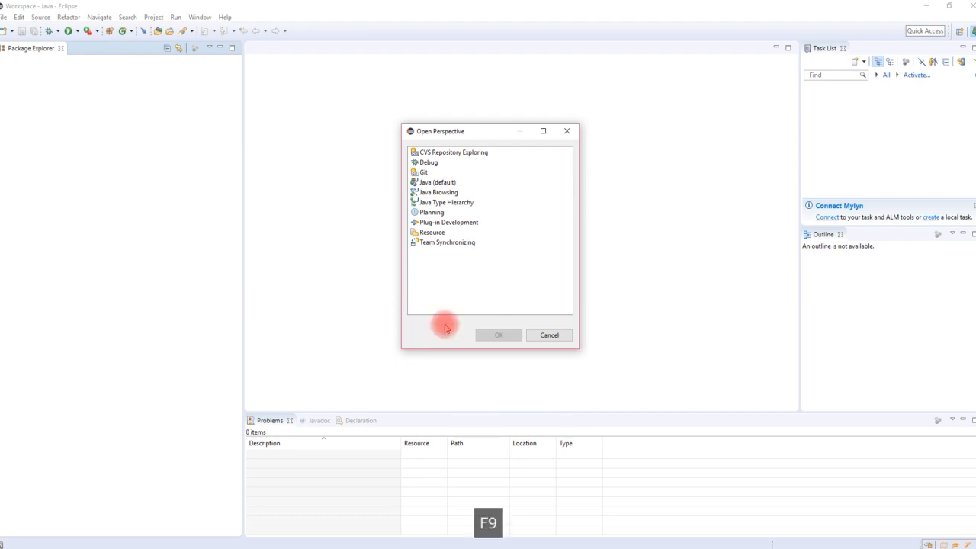
left_click(559, 339)
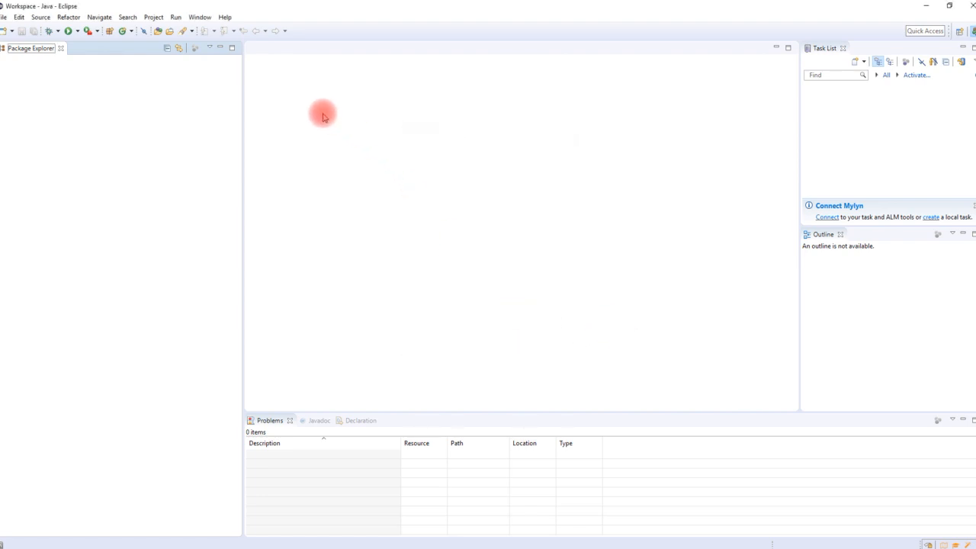
left_click(226, 17)
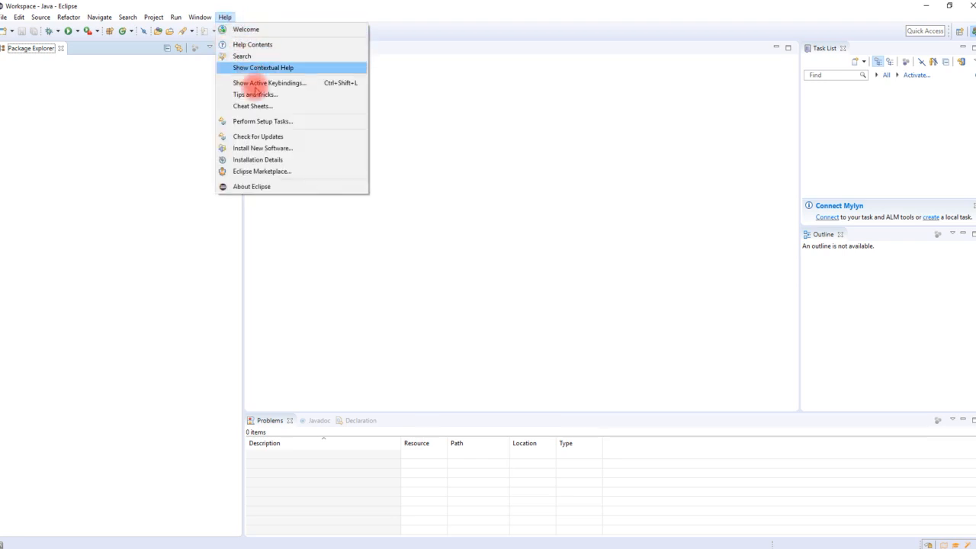
left_click(288, 150)
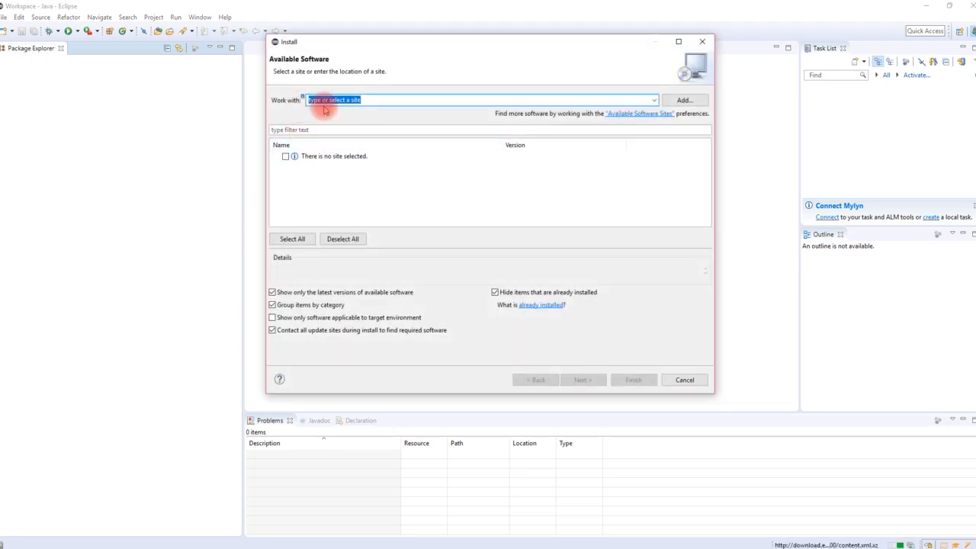
left_click(655, 99)
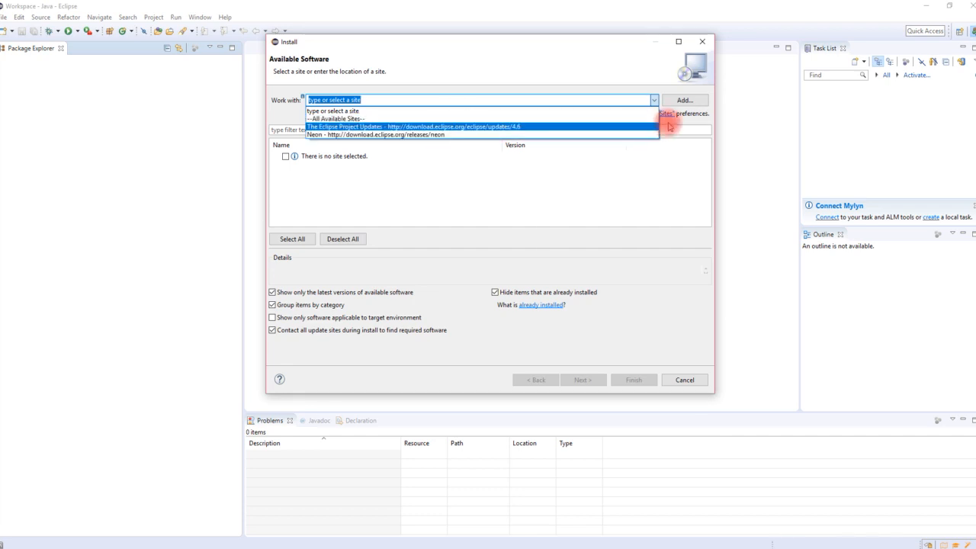
left_click(668, 120)
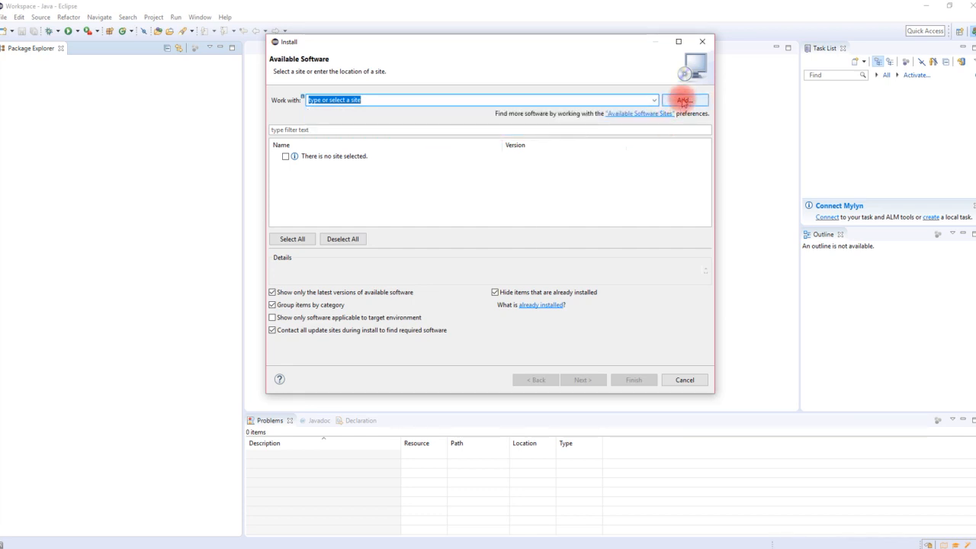
left_click(684, 100)
left_click_drag(443, 196, 360, 189)
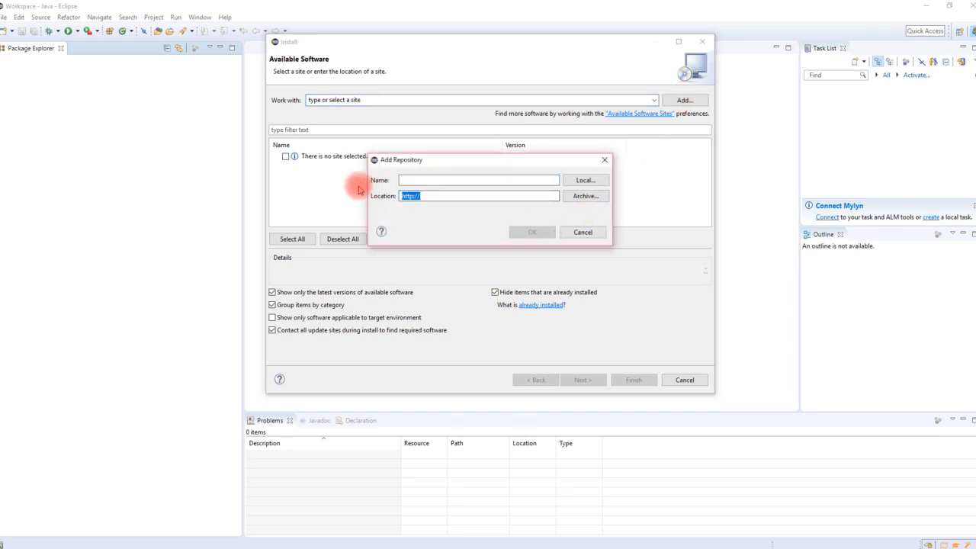
key("ctrl+v")
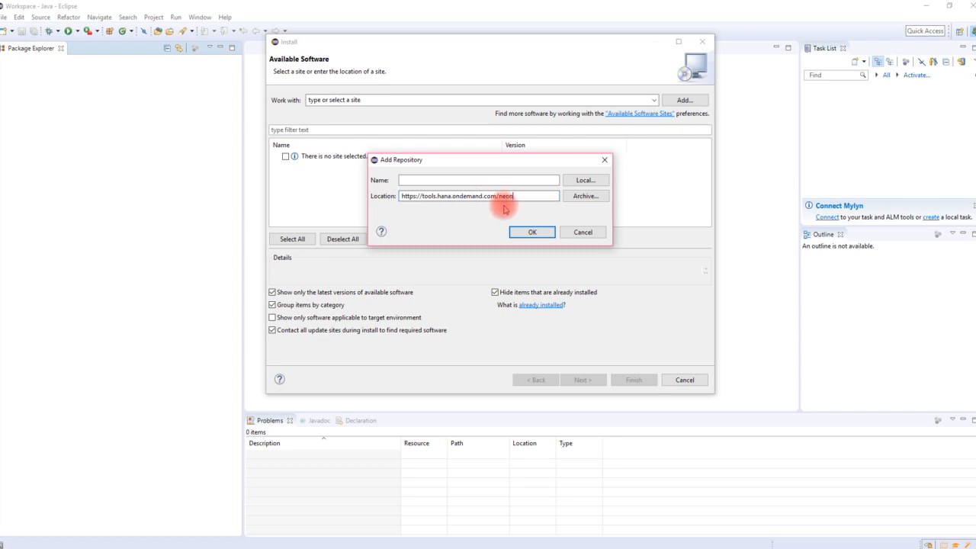
left_click(511, 181)
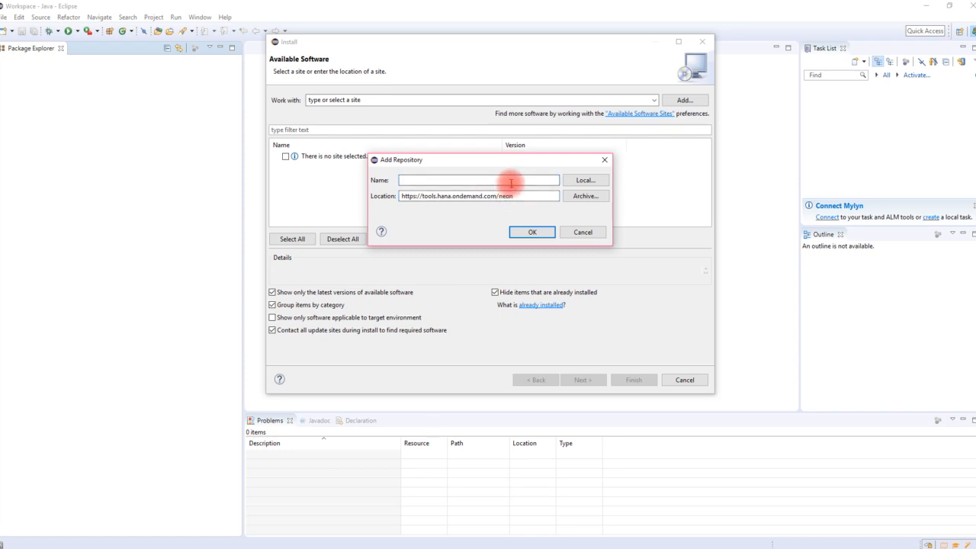
type("SAP ")
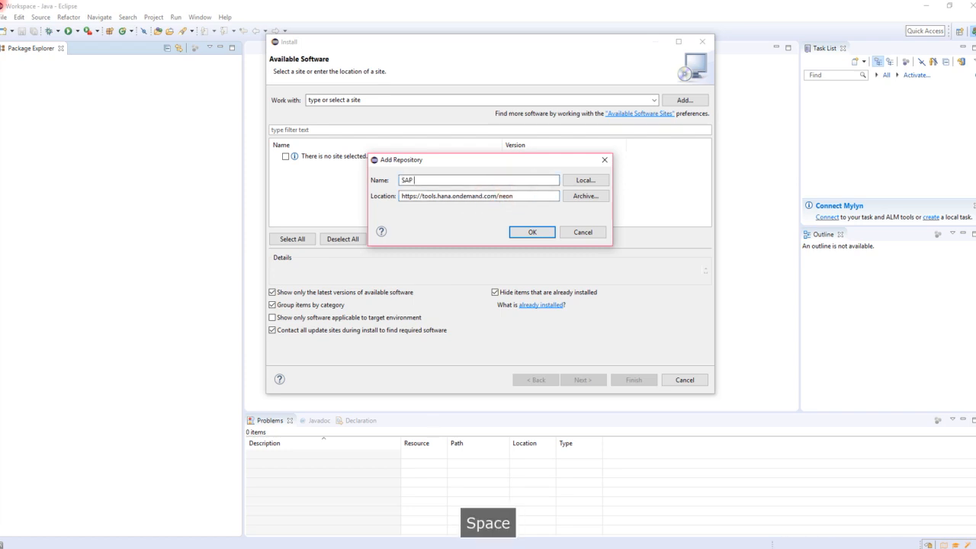
type("Development")
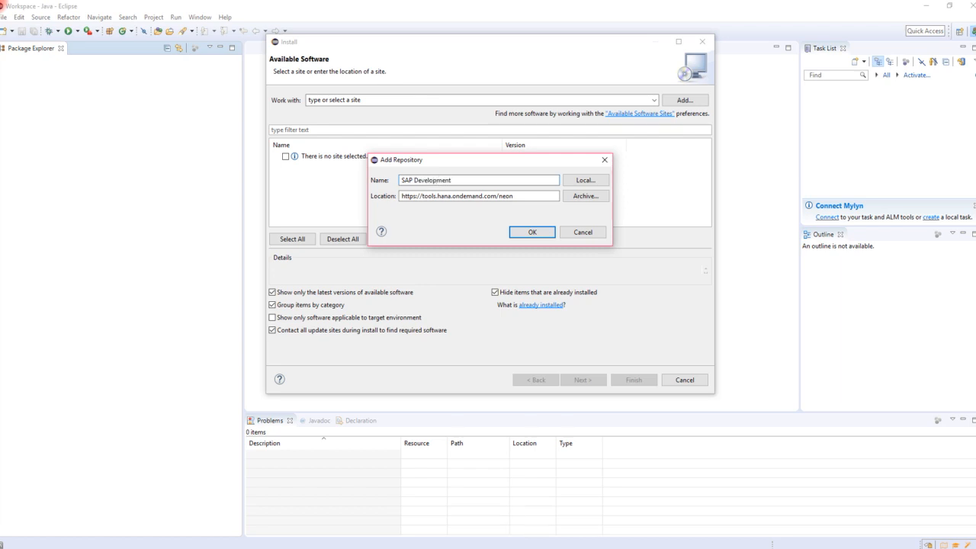
left_click(532, 232)
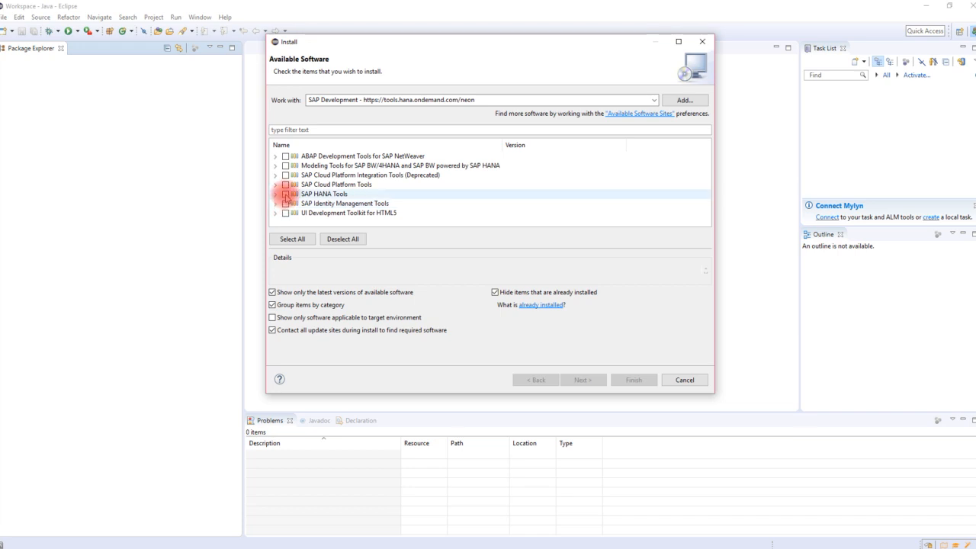
- Select SAP HANA Tools, SAP Cloud Platform Integration Tools and Modeling Tools, then review the install details
left_click(285, 195)
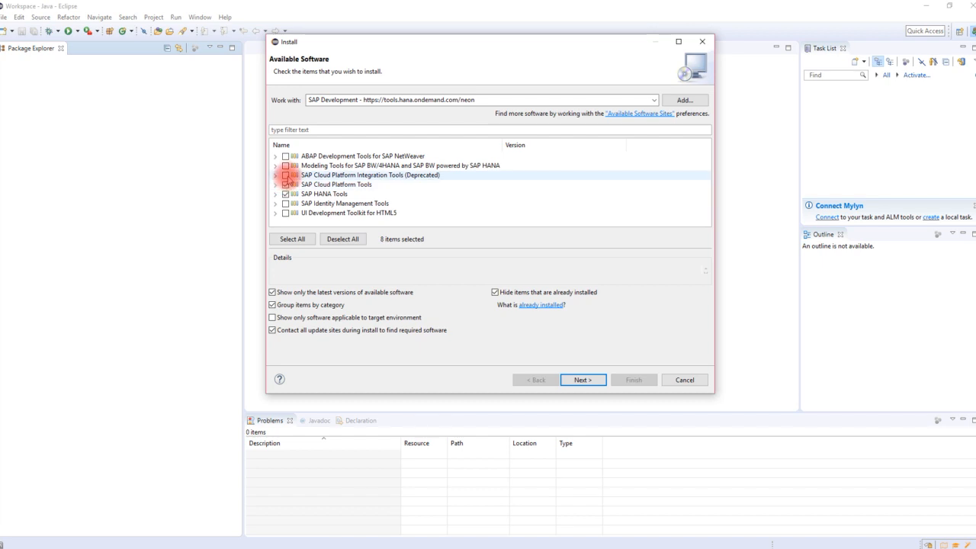
left_click(285, 175)
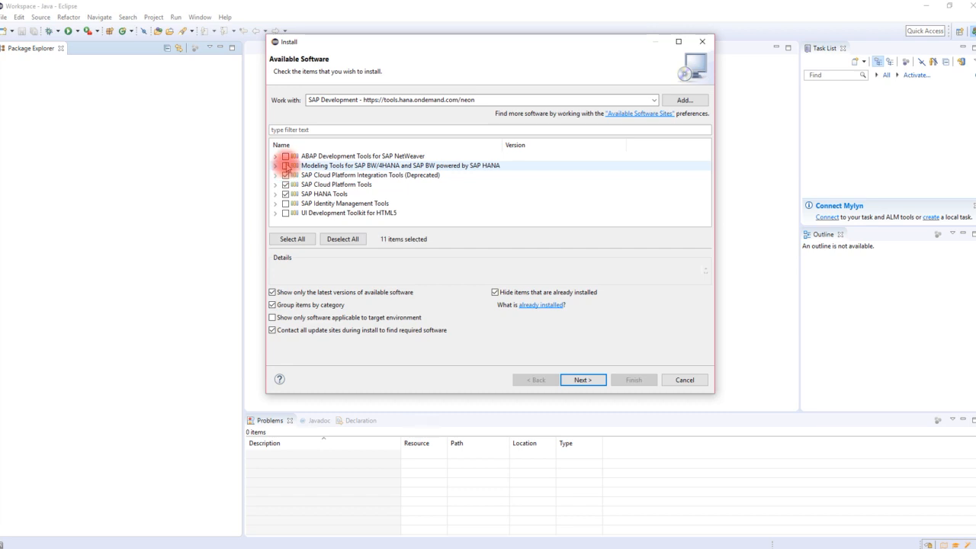
left_click(285, 165)
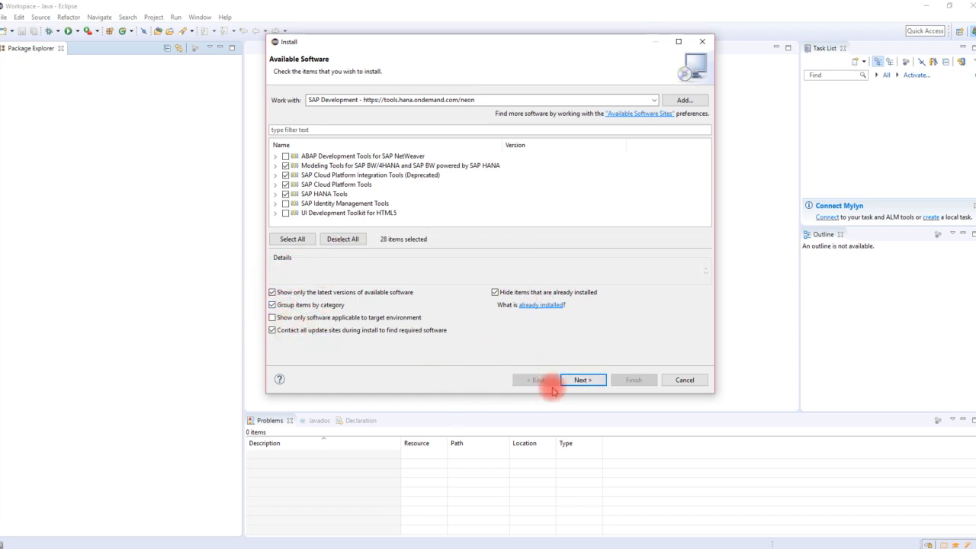
left_click(585, 381)
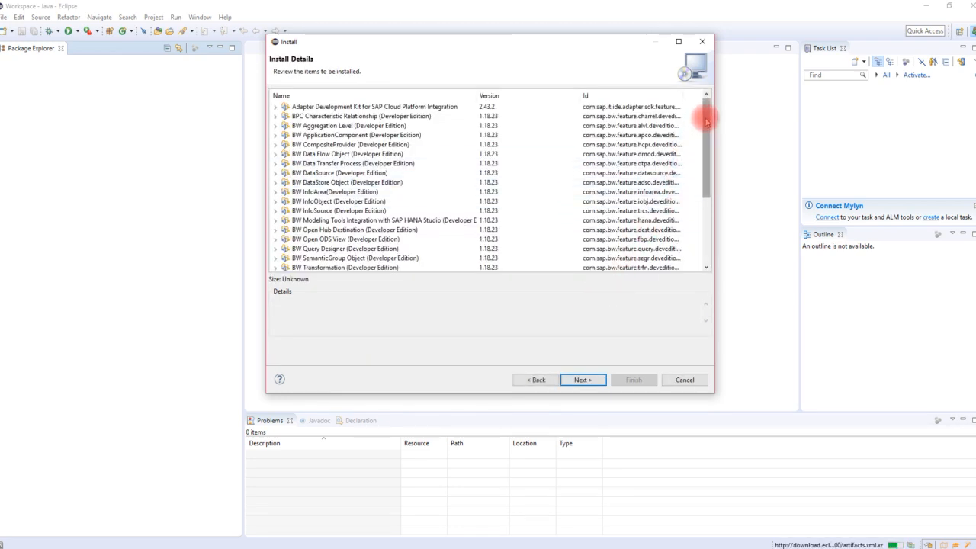
mouse_move(704, 113)
left_mouse_down()
mouse_move(709, 216)
mouse_move(707, 106)
left_mouse_up()
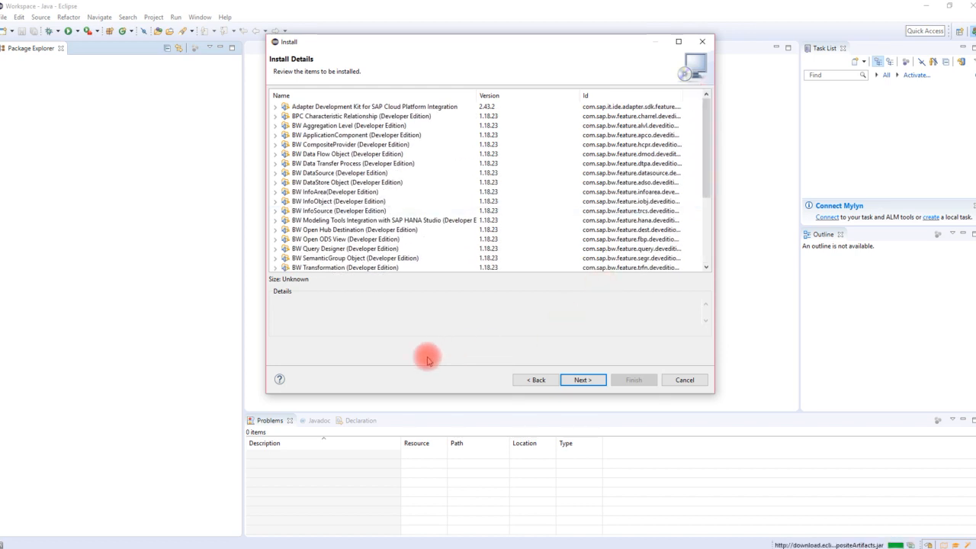
left_click(582, 380)
- Accept the license agreements and finish, letting the SAP software installation progress to 53%
left_click(519, 319)
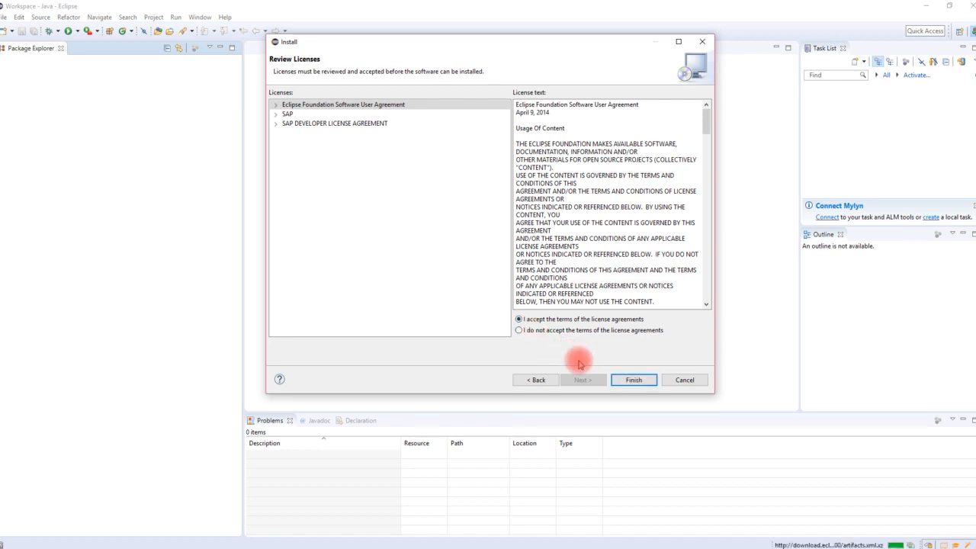
left_click(630, 380)
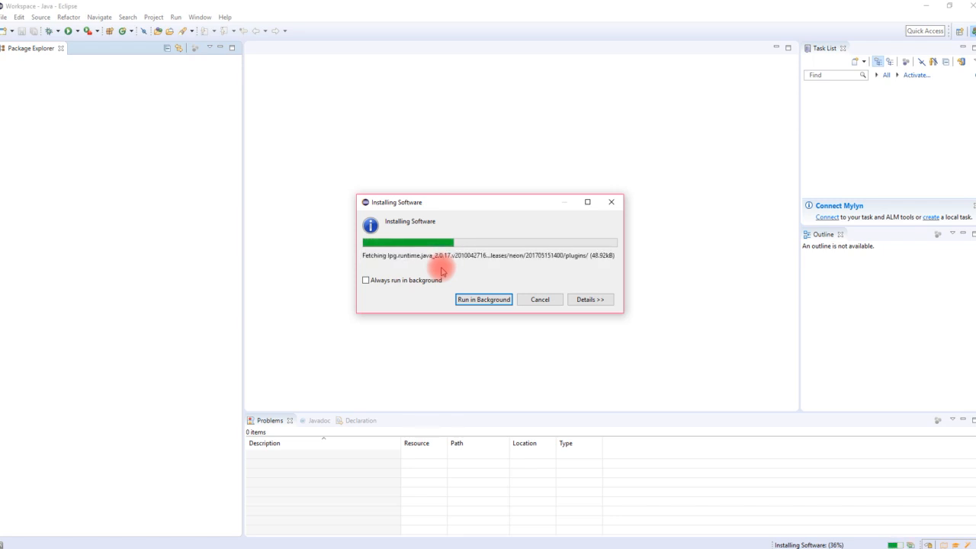
key("F9")
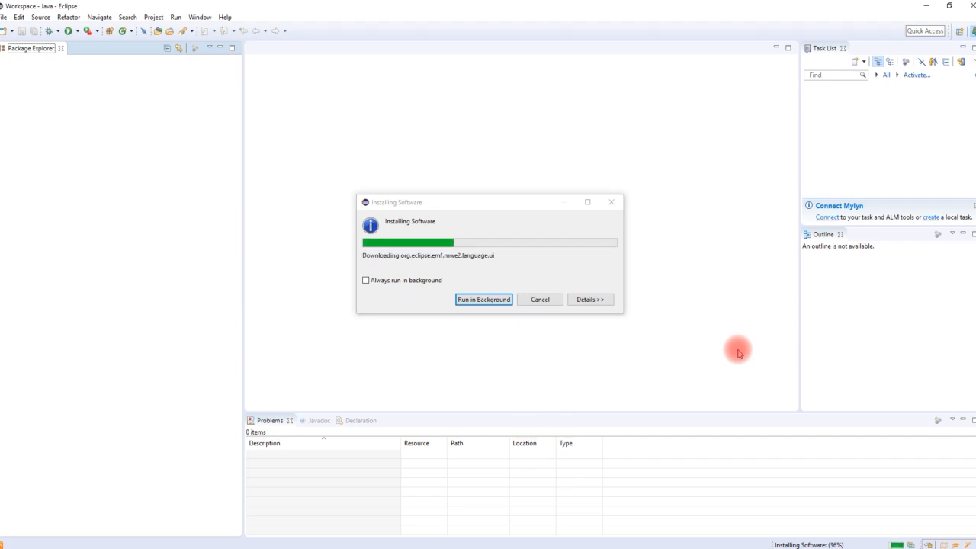
left_click(391, 303)
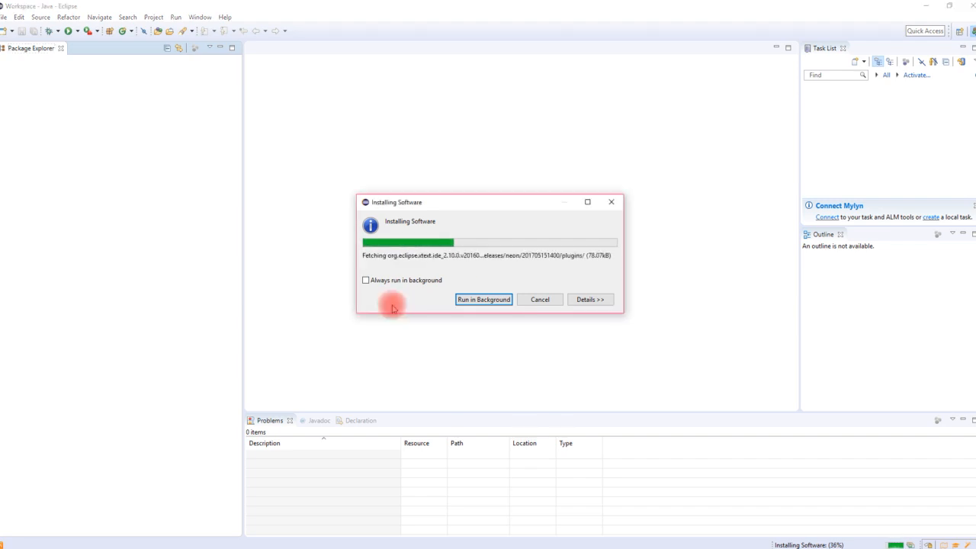
key("F9")
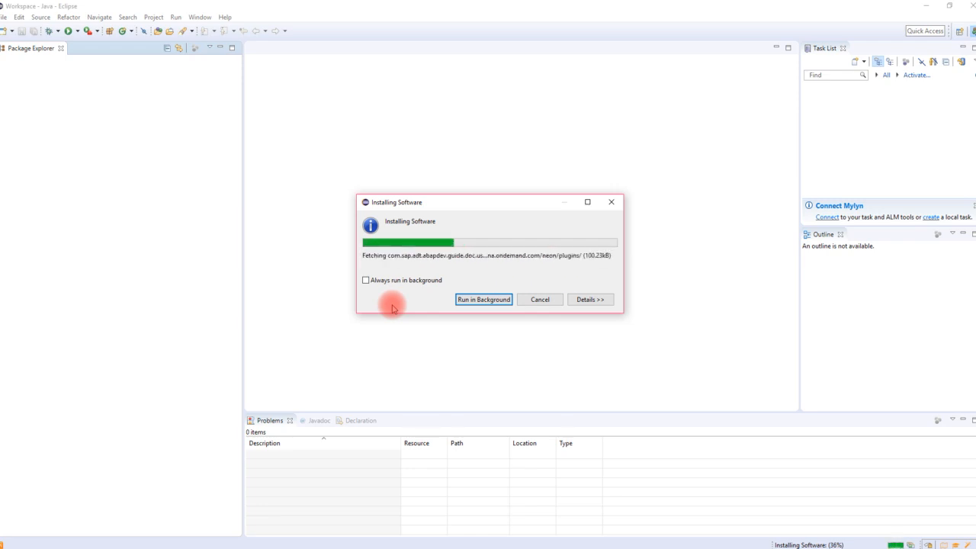
key("F9")
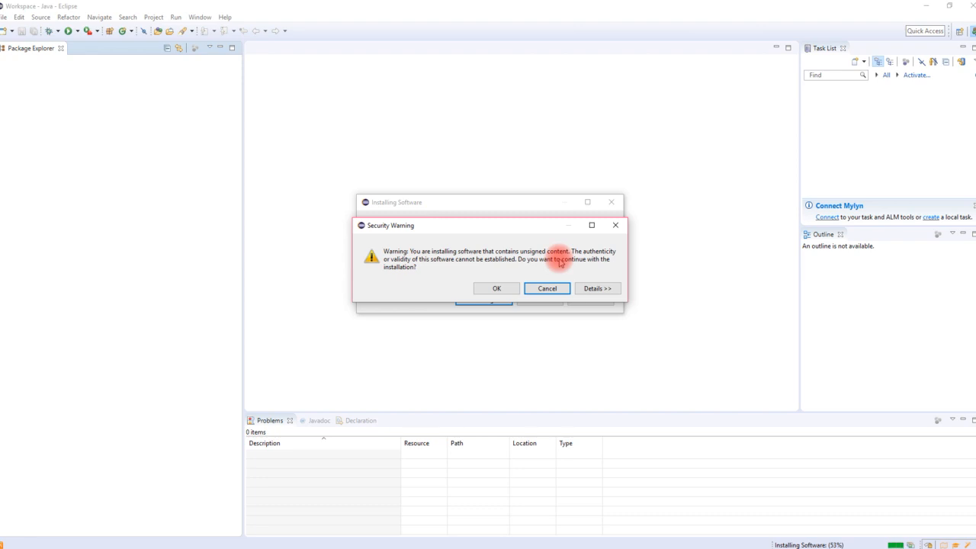
- Accept the unsigned-content warning, let the SAP tools install, and restart Eclipse
left_click(492, 288)
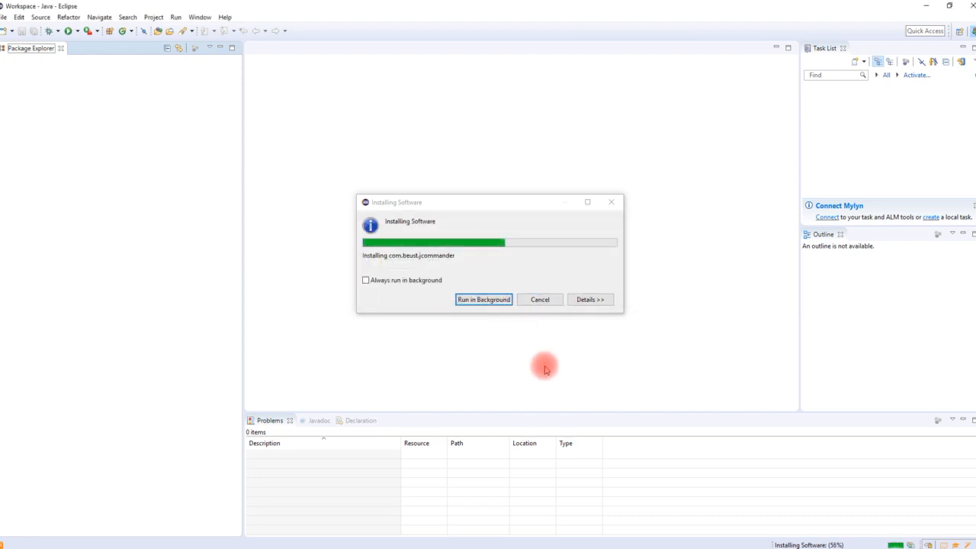
key("F9")
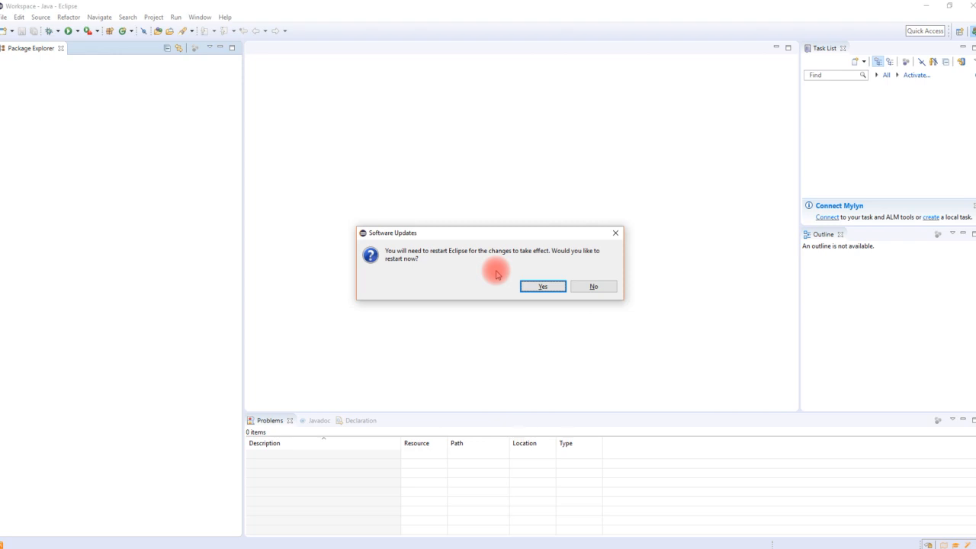
left_click(543, 287)
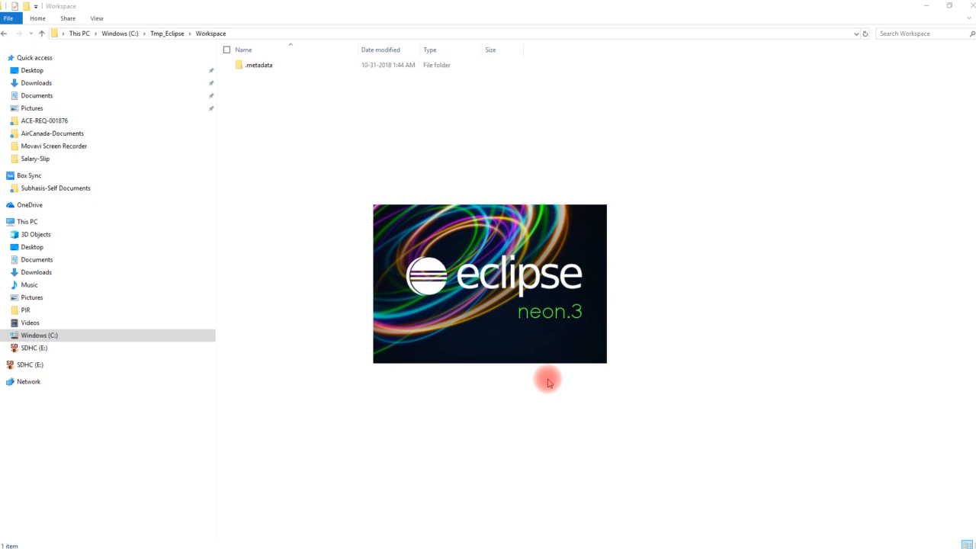
- Wait for Eclipse Neon.3 to reload and show the Welcome overview with ABAP and SAP HANA entries
key("F9")
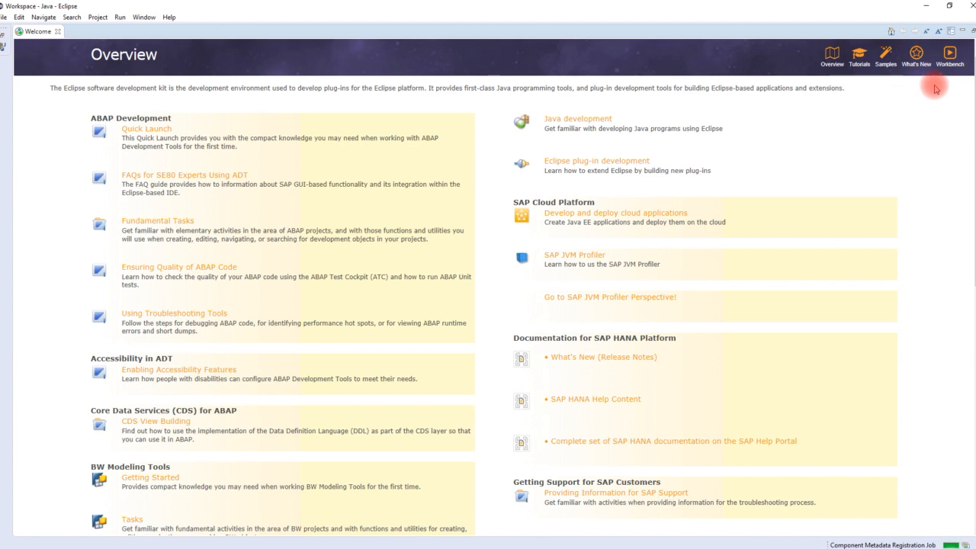
key("F9")
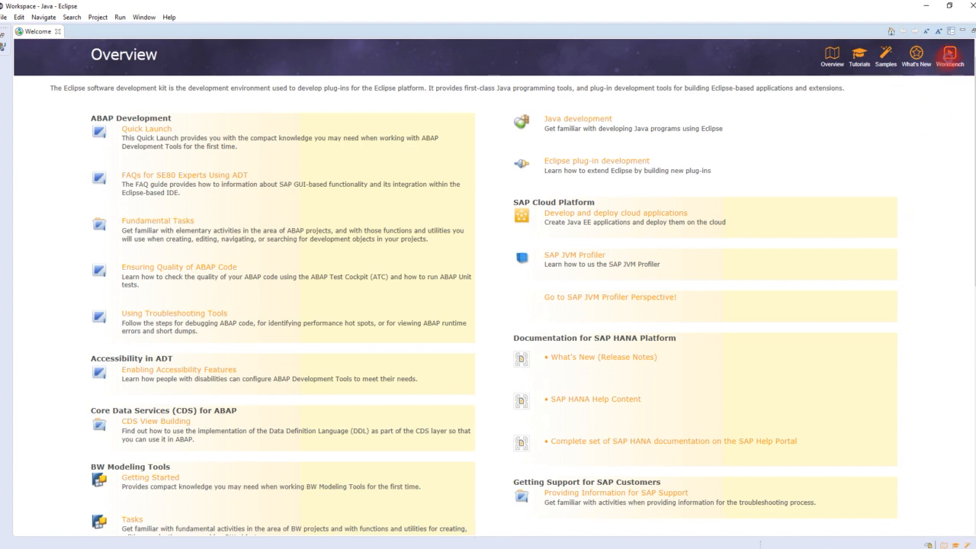
- Leave the Welcome page for the workbench and pick SAP HANA Development from the perspective list
left_click(949, 55)
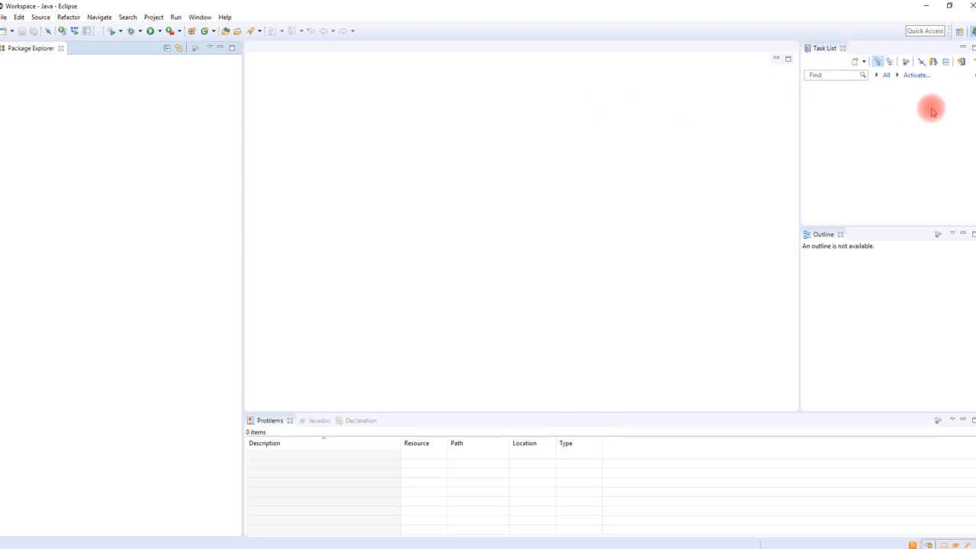
left_click(960, 32)
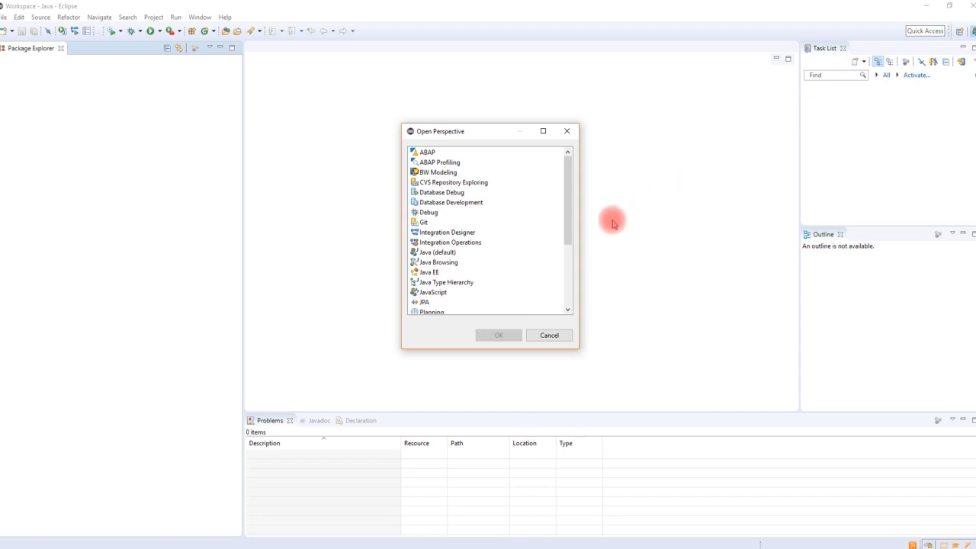
left_click_drag(564, 202, 554, 277)
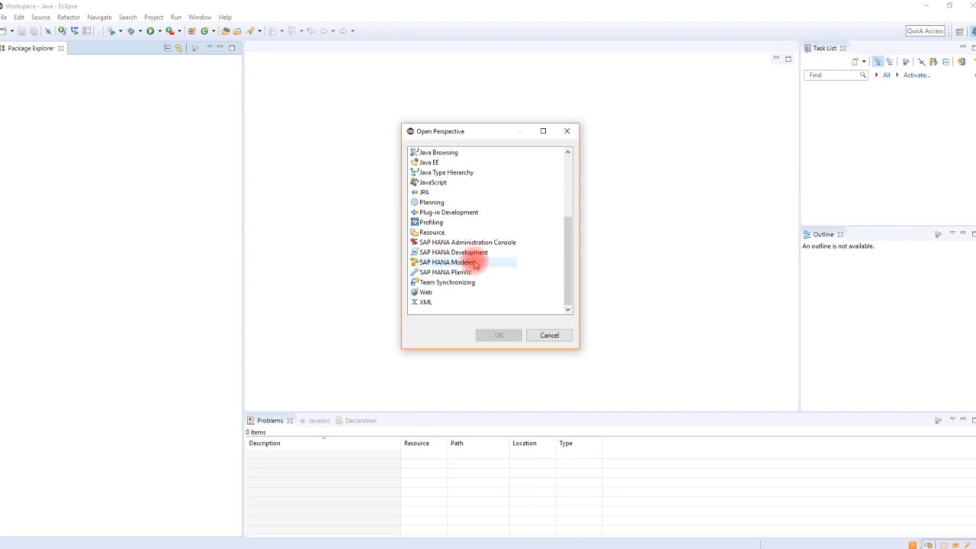
left_click(464, 252)
left_click(497, 337)
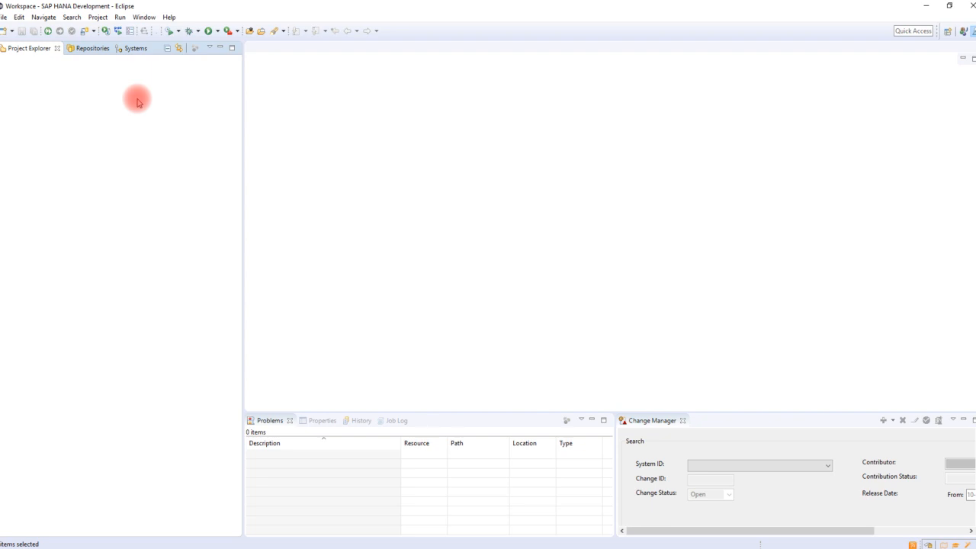
- In the Systems view, choose Add Cloud System and move the dialog to the left
left_click(88, 50)
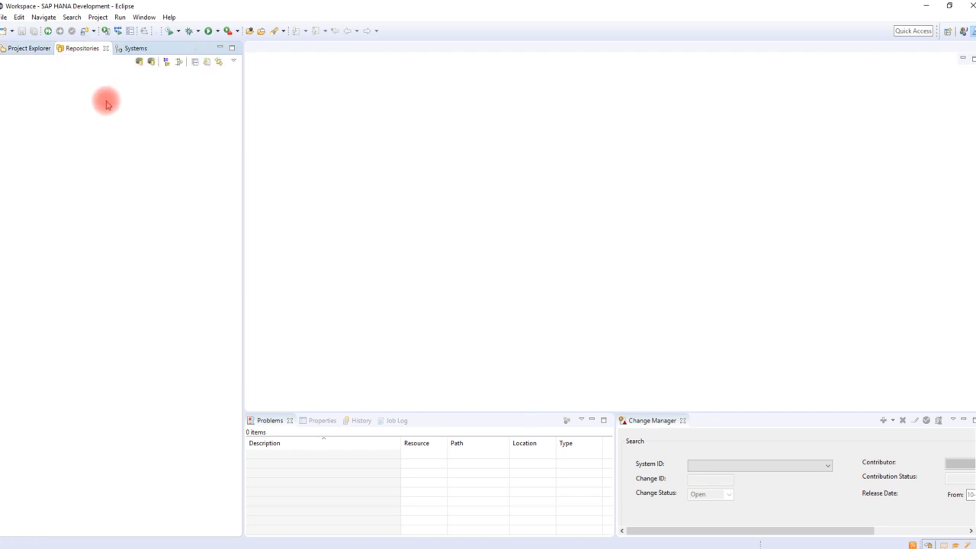
left_click(127, 48)
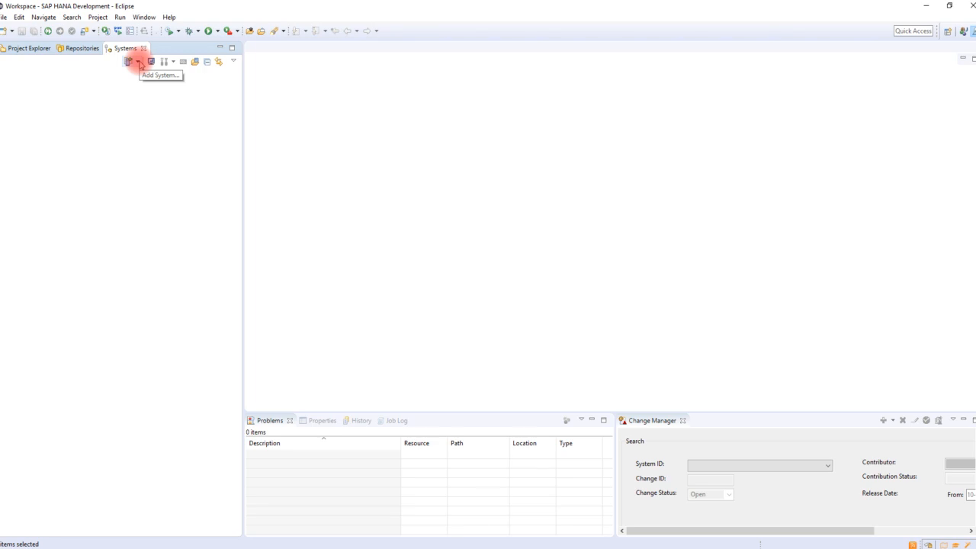
left_click(138, 64)
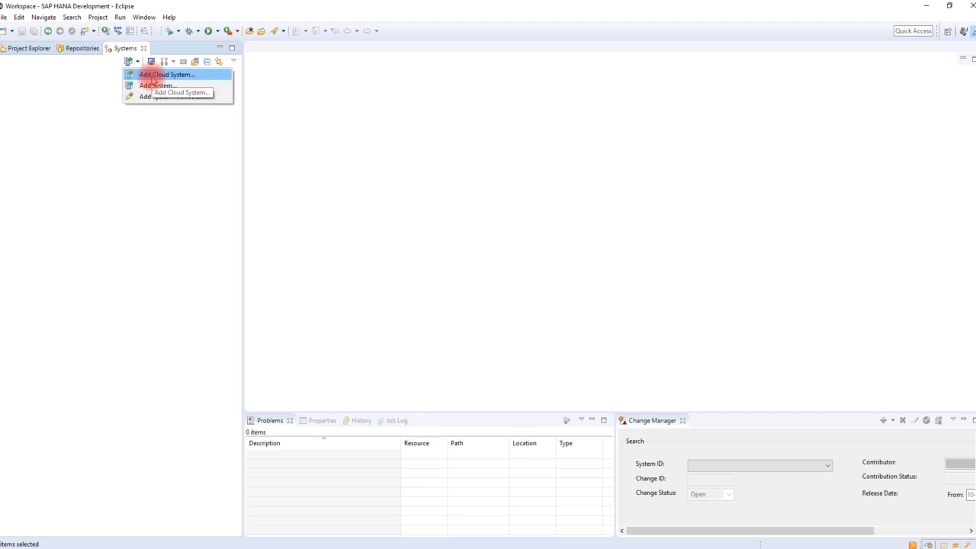
left_click(156, 75)
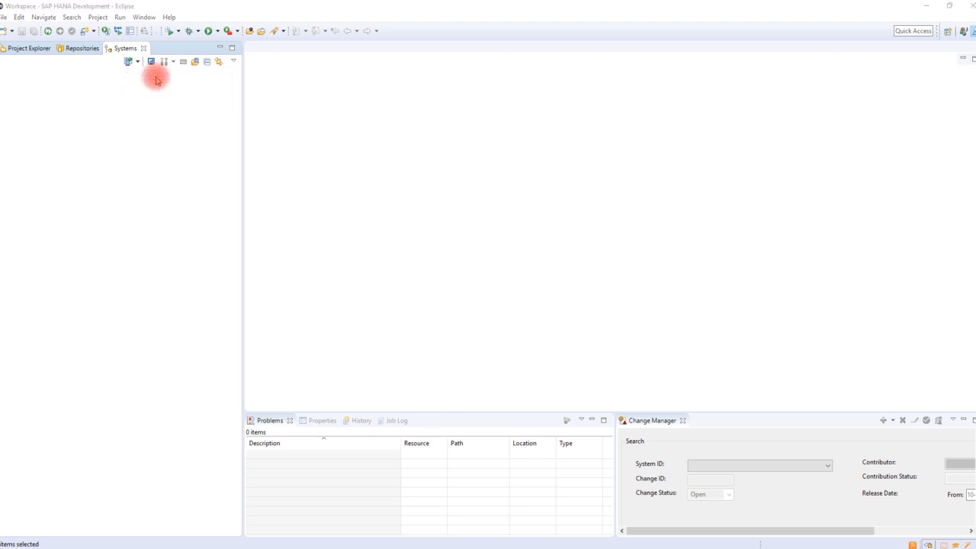
left_click_drag(468, 133, 396, 130)
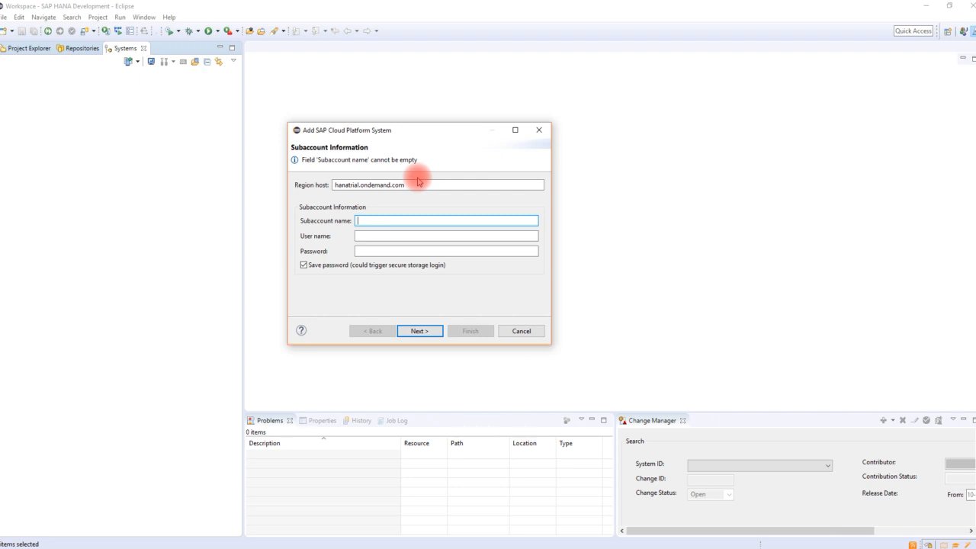
- Check the region host hanatrial.ondemand.com and the login fields, then go to the PowerPoint notes
left_click(415, 184)
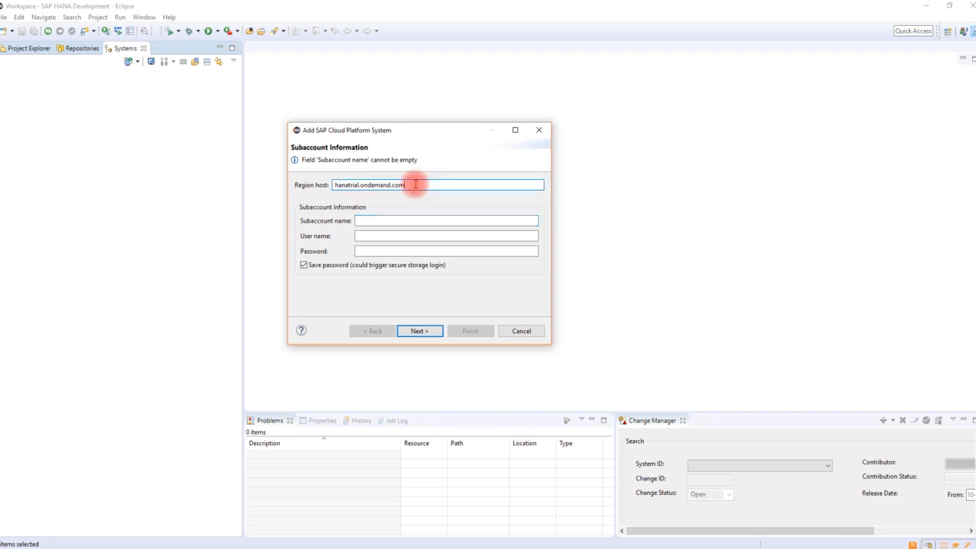
left_click_drag(415, 184, 319, 192)
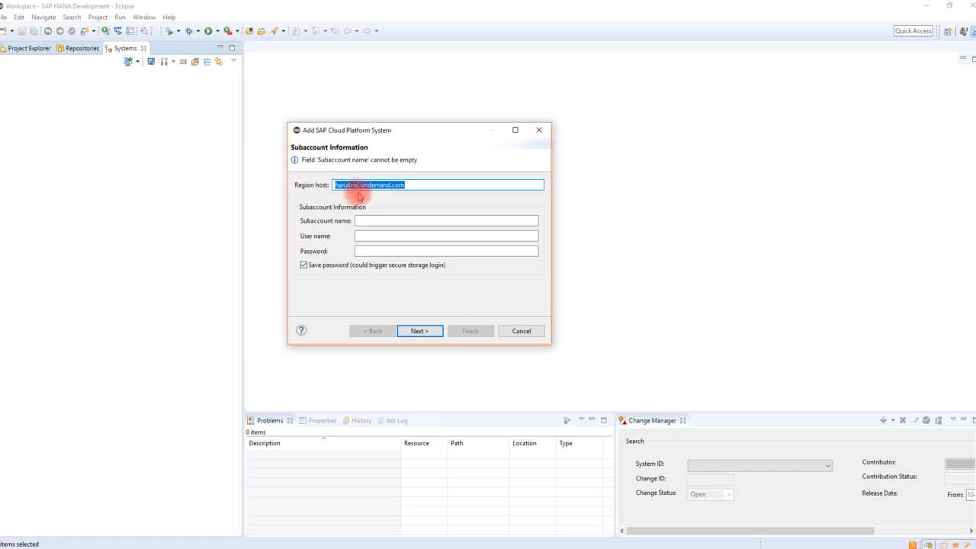
left_click(430, 185)
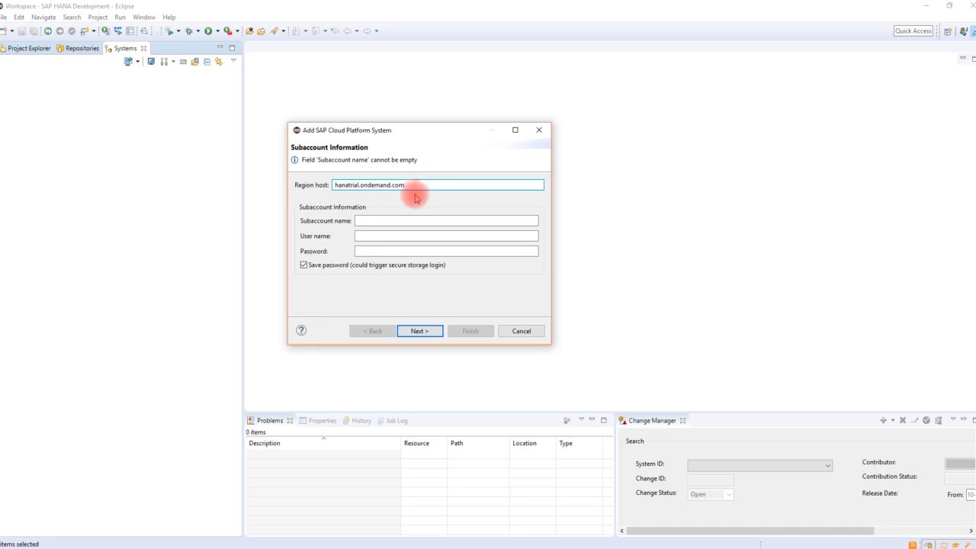
left_click(372, 235)
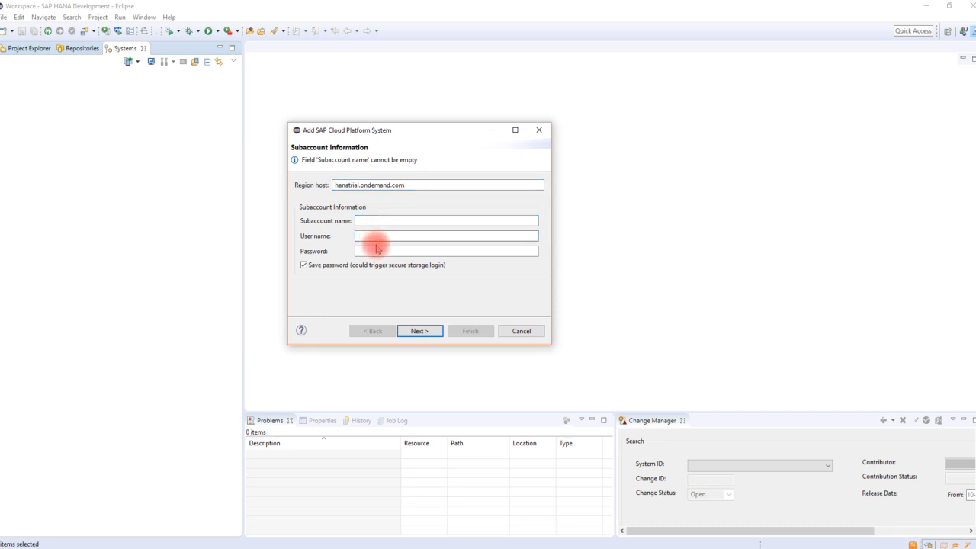
left_click(377, 251)
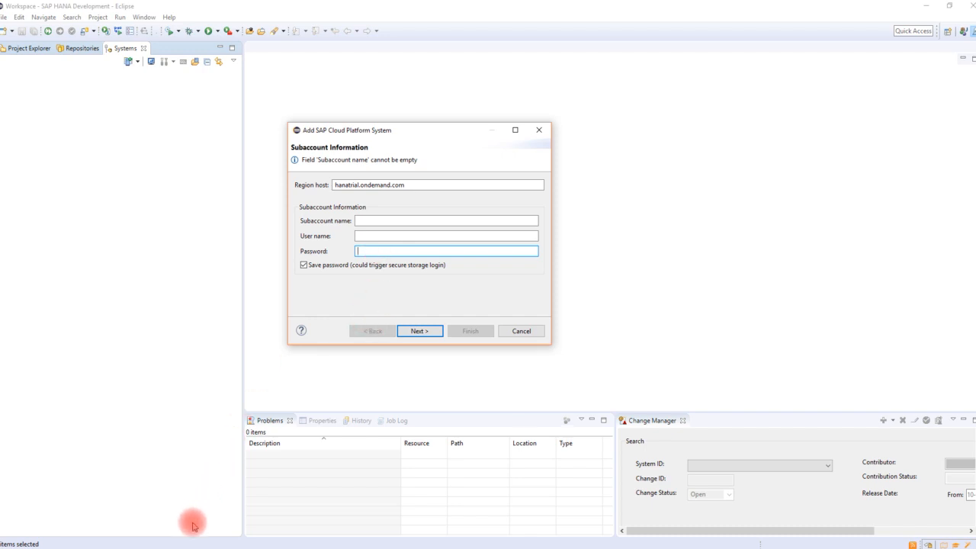
left_click(177, 548)
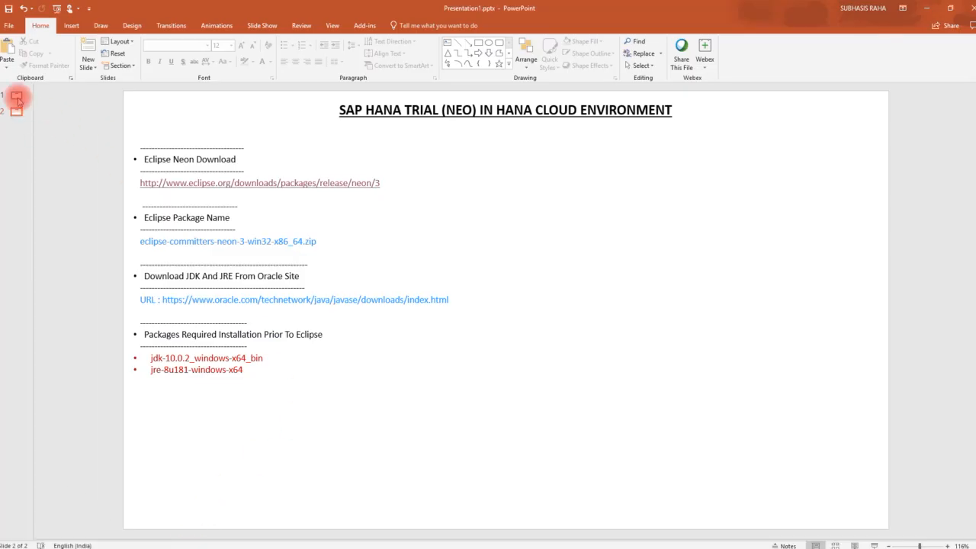
- Copy the subaccount ID from slide 1 of the notes and return to Eclipse
left_click(16, 95)
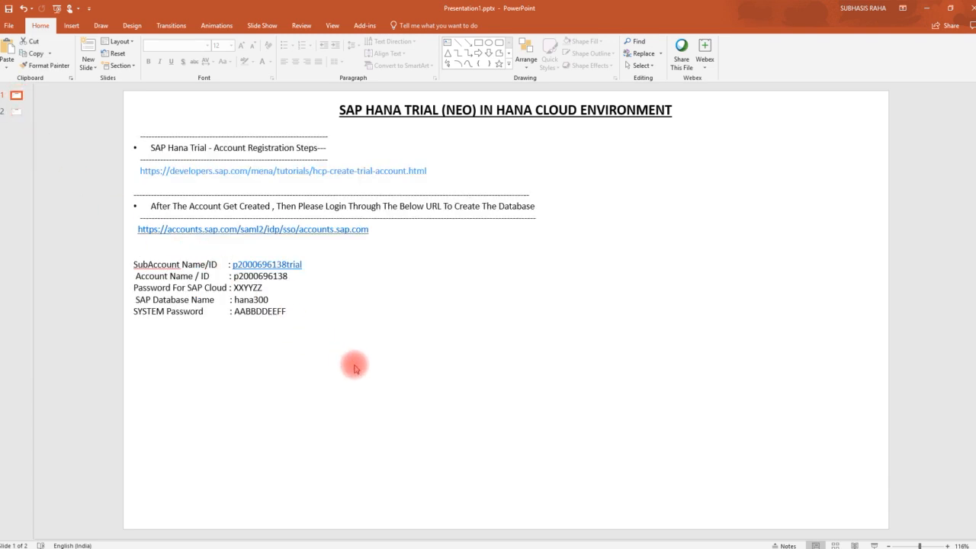
double_click(303, 263)
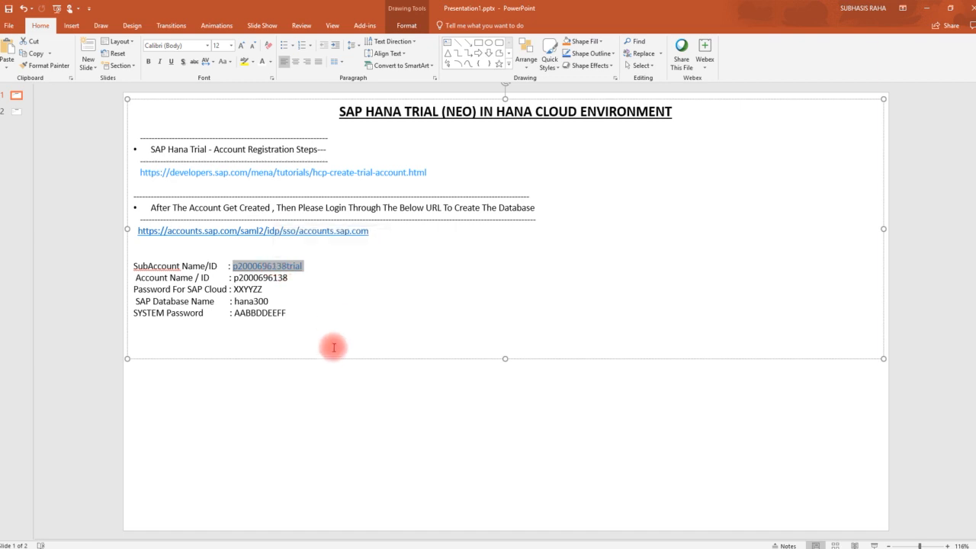
key("ctrl+c")
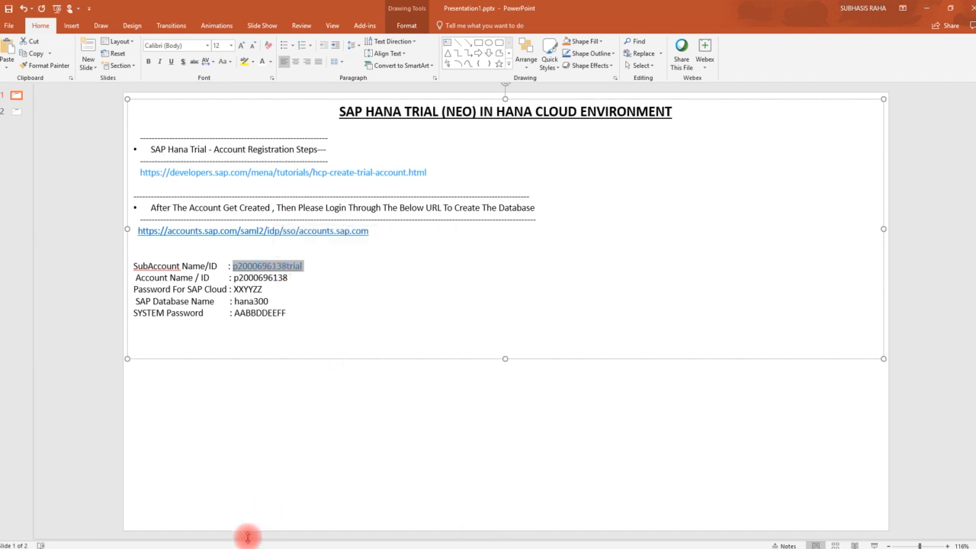
left_click(254, 538)
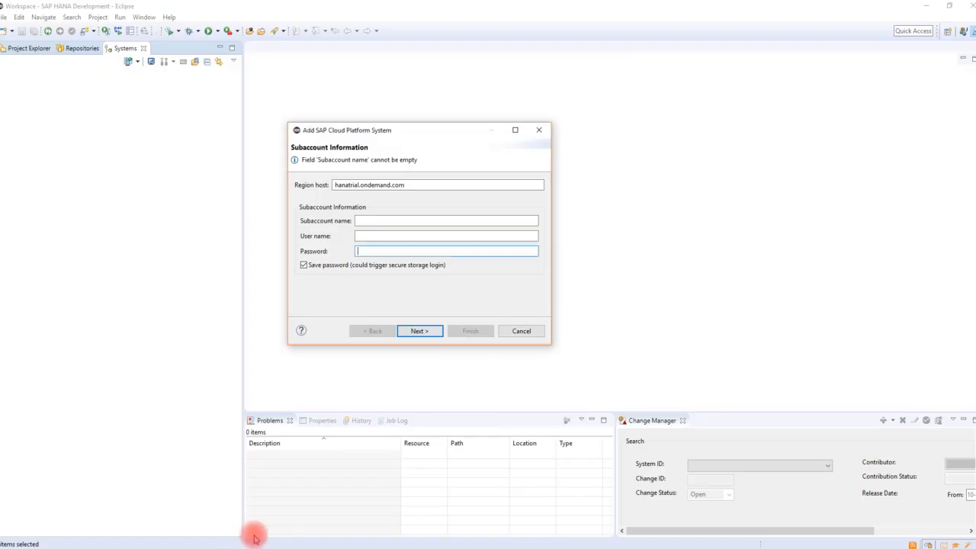
- Paste the subaccount ID as the subaccount name and fill in the trial user name
left_click(389, 220)
key("ctrl+v")
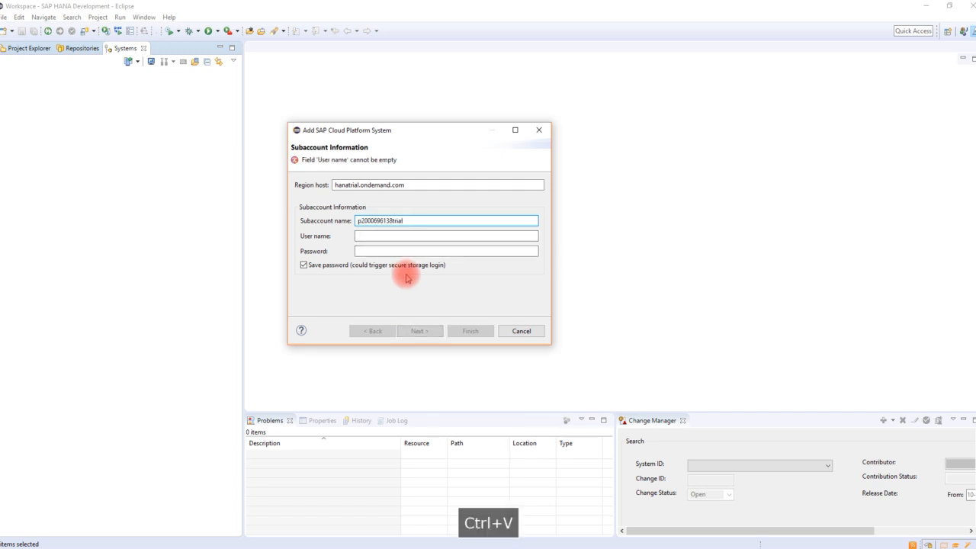
left_click(376, 236)
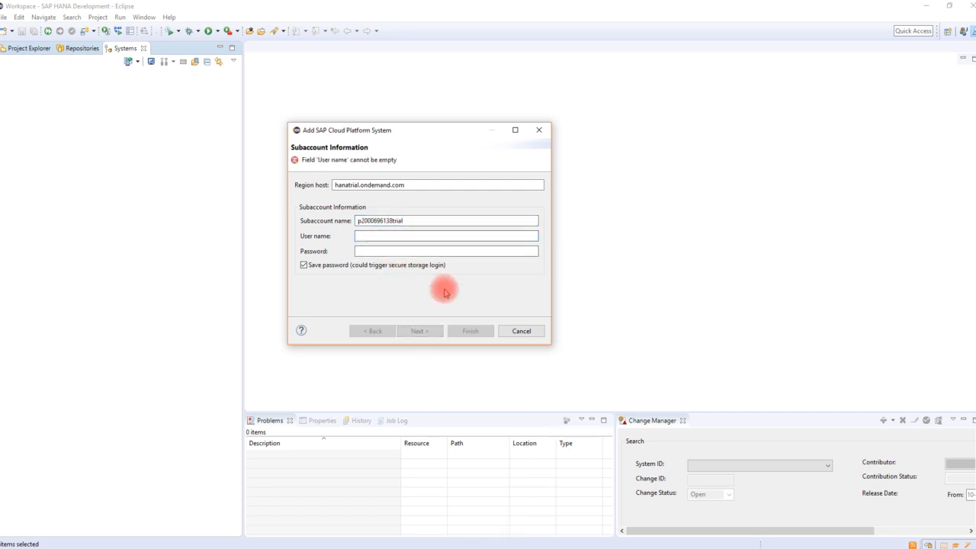
key("ctrl+v")
key("BackSpace")
key("BackSpace")
key("BackSpace")
key("BackSpace")
key("BackSpace")
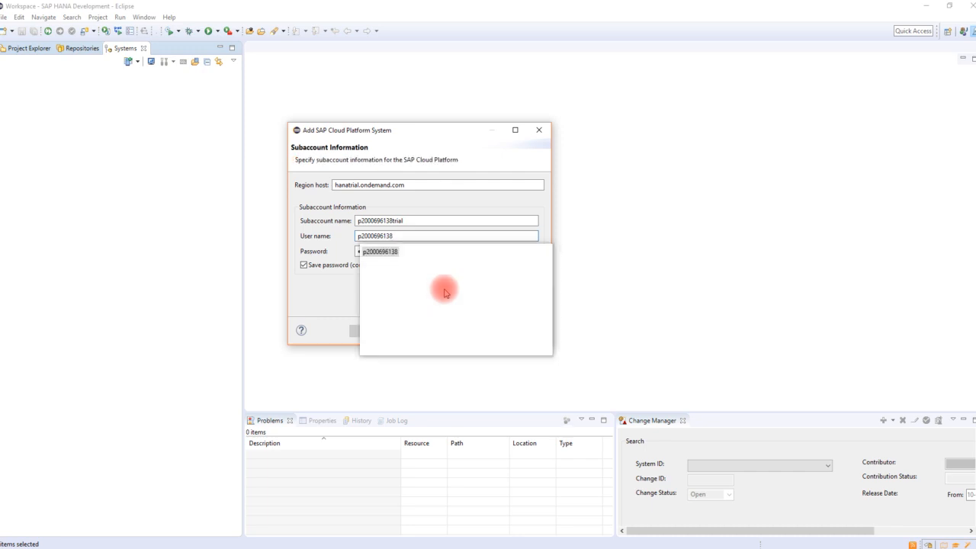
left_click(381, 253)
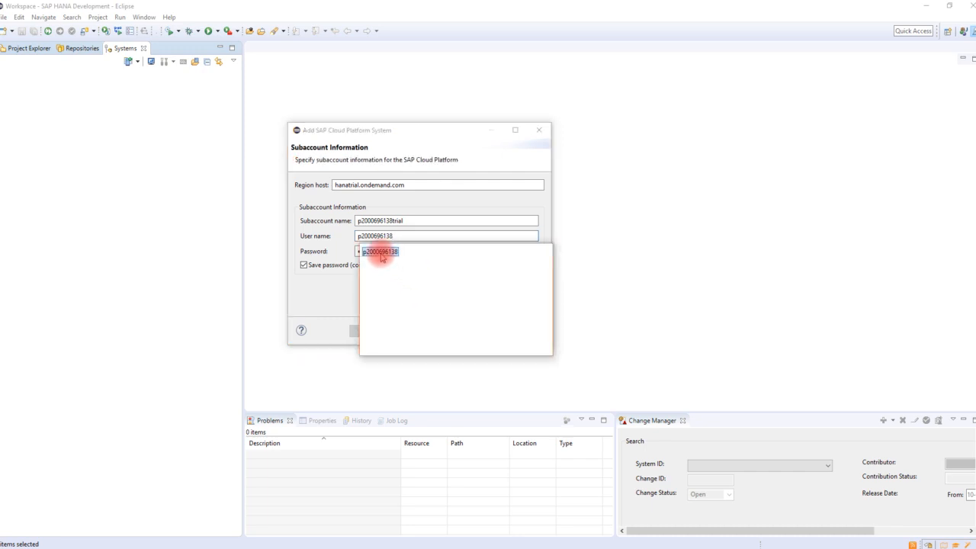
double_click(381, 257)
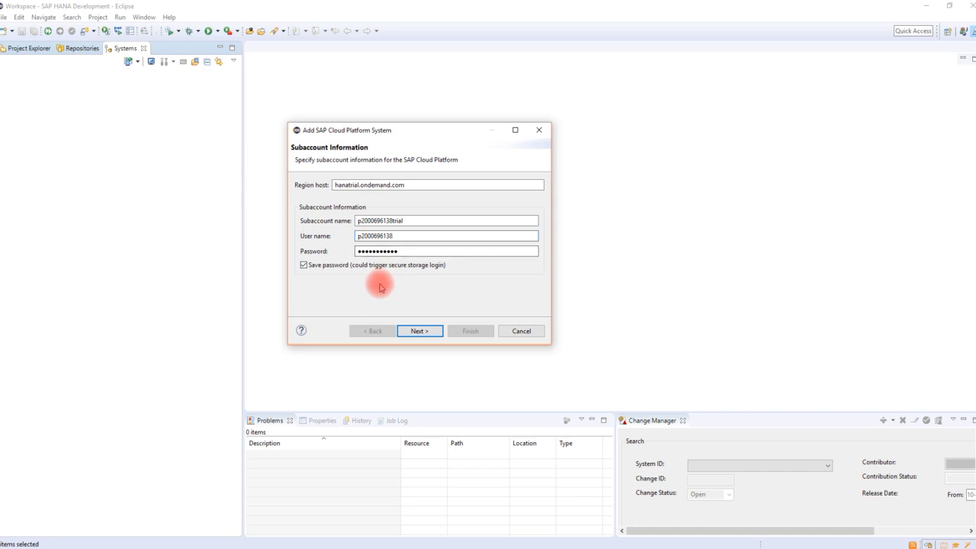
- Enter the account password and continue to the database selection page
left_click(408, 252)
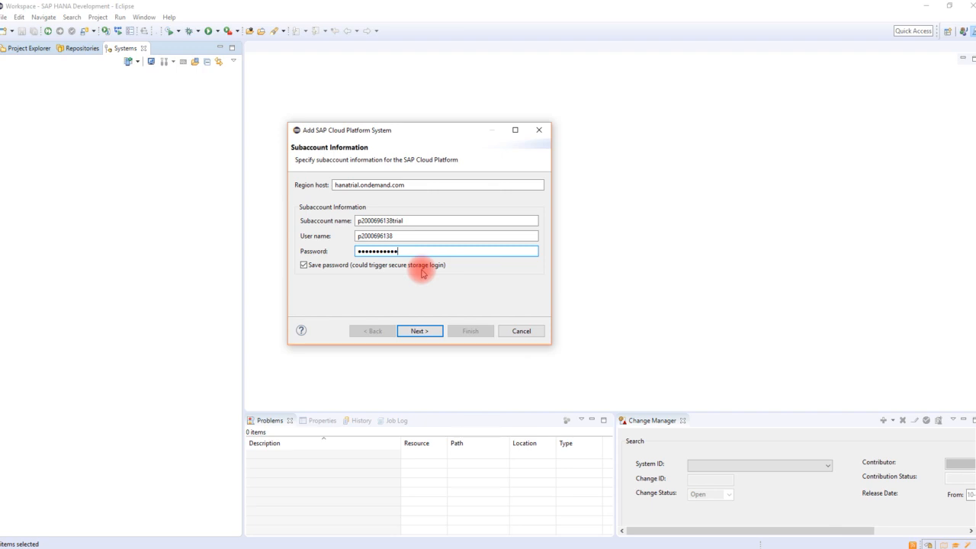
left_click_drag(298, 159, 459, 164)
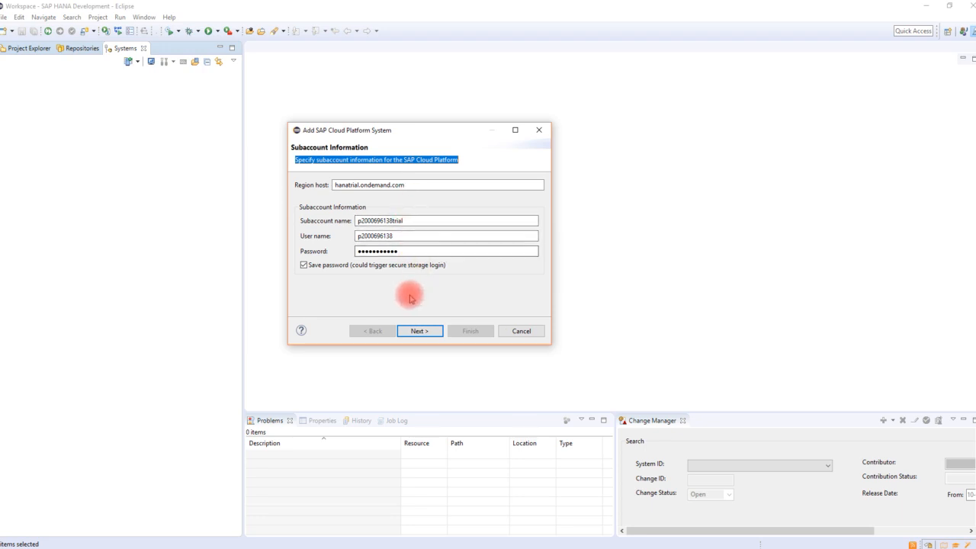
left_click(414, 330)
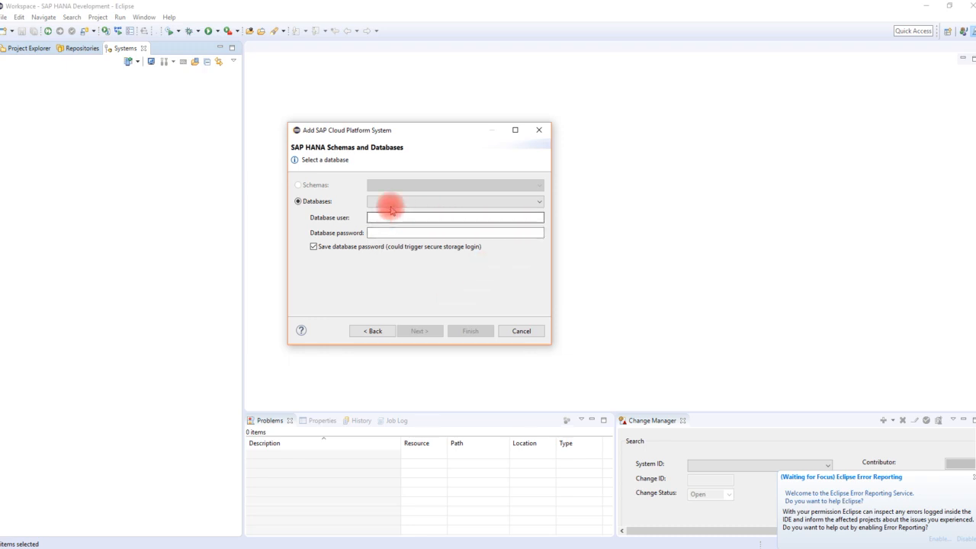
- Select database hana300, enter database user SYSTEM with its password, and finish adding the system
left_click(392, 203)
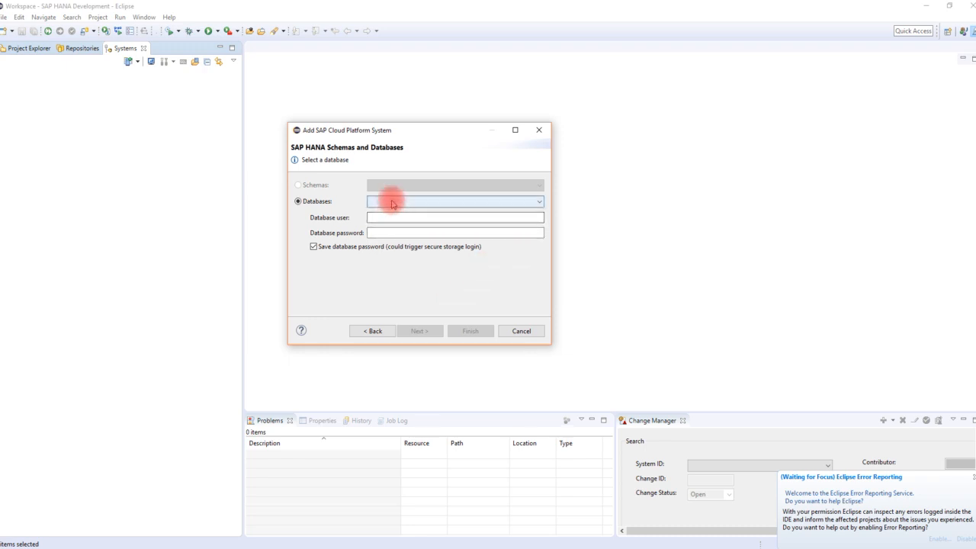
left_click(540, 202)
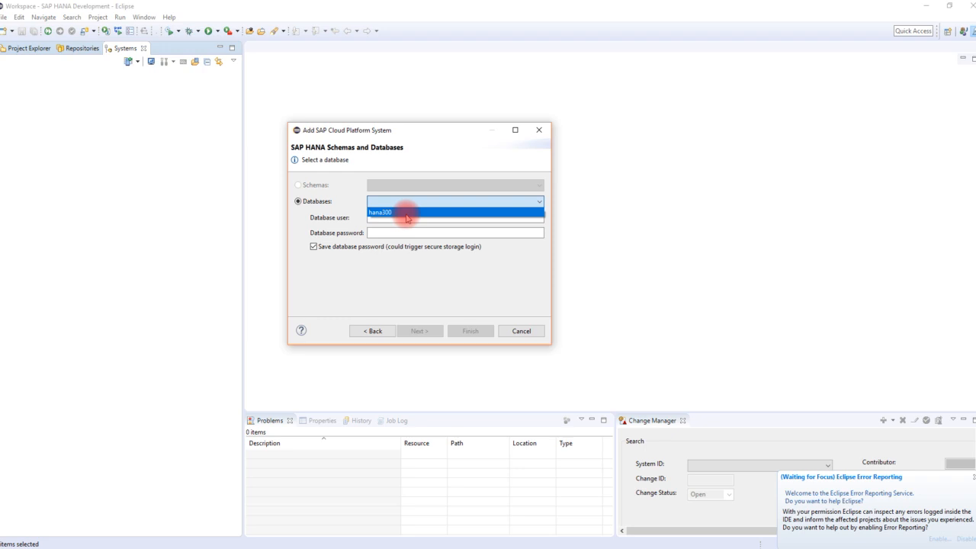
left_click(405, 214)
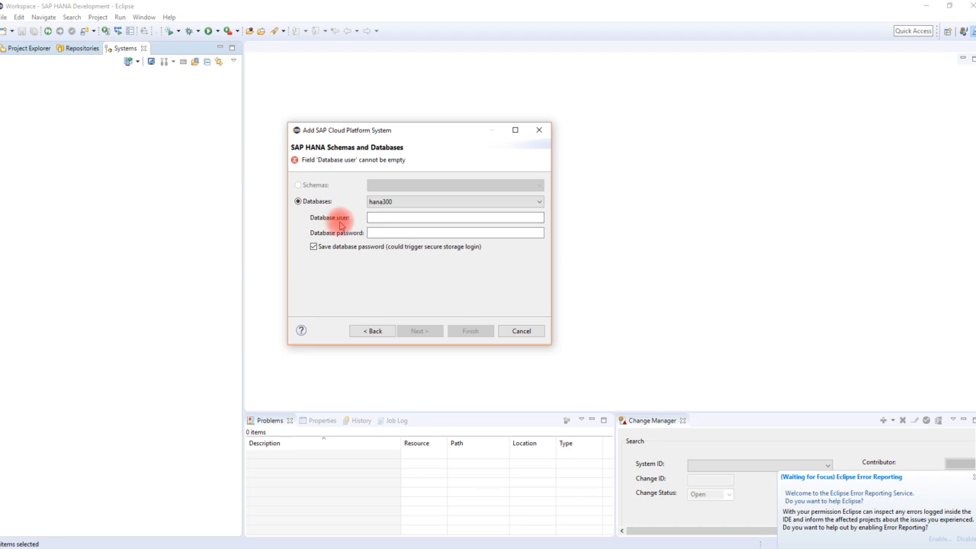
left_click(401, 218)
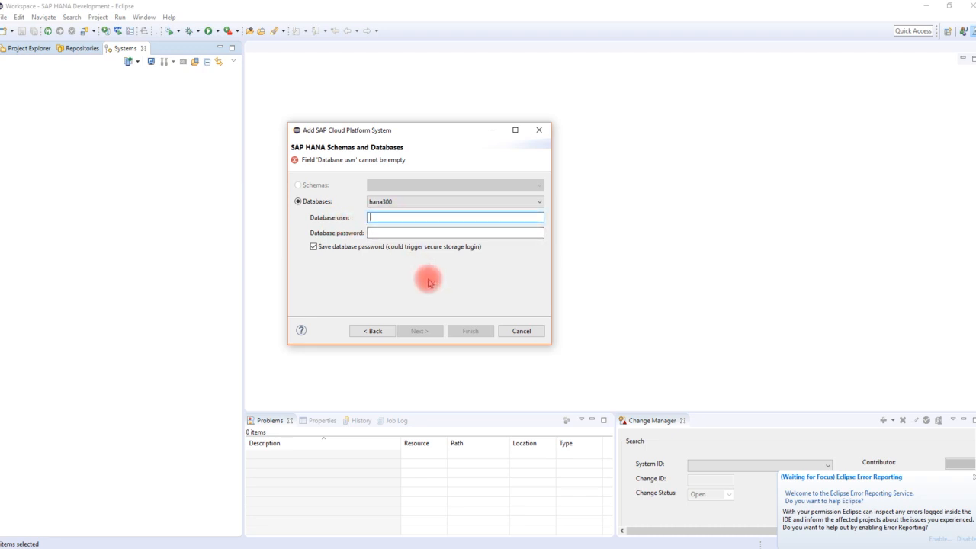
type("SYSTEM")
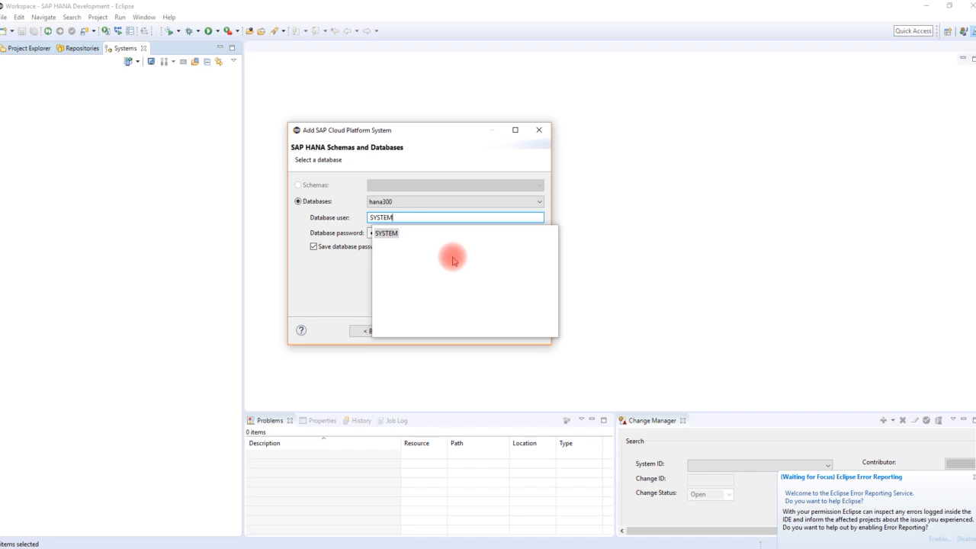
left_click(386, 233)
type("•••••••••••••••")
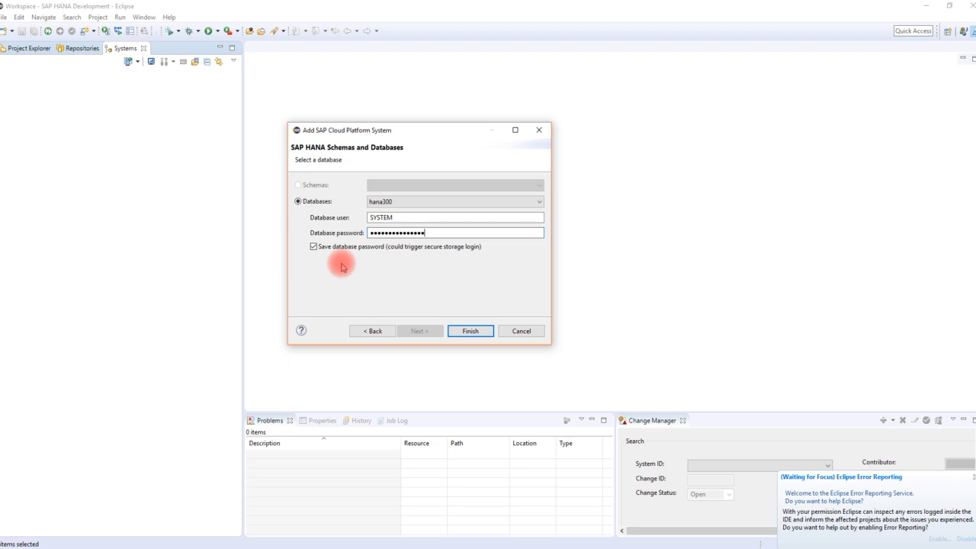
left_click(469, 329)
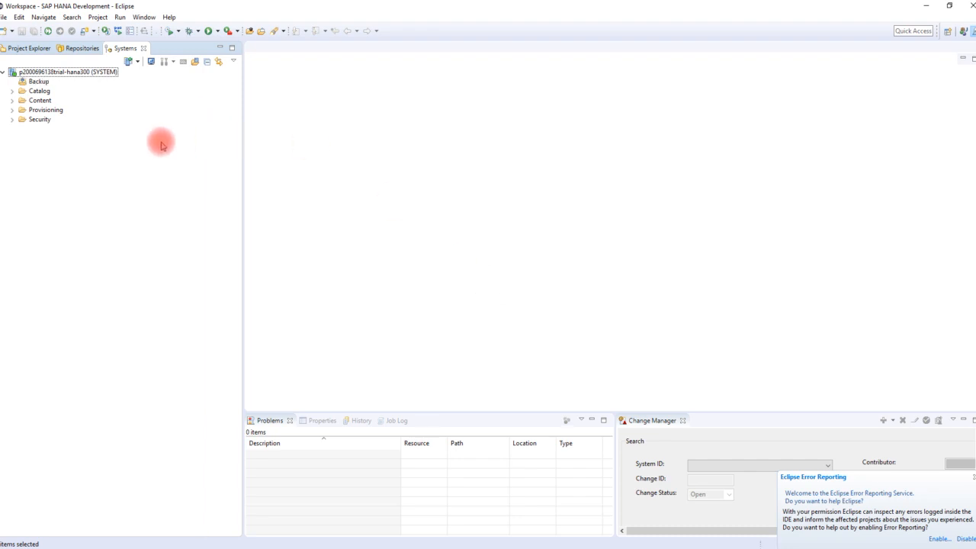
- Expand Catalog and the SYSTEM schema, browsing tables such as Customer, ZT_SALES and MYCOLUMN_TABLE
mouse_move(40, 71)
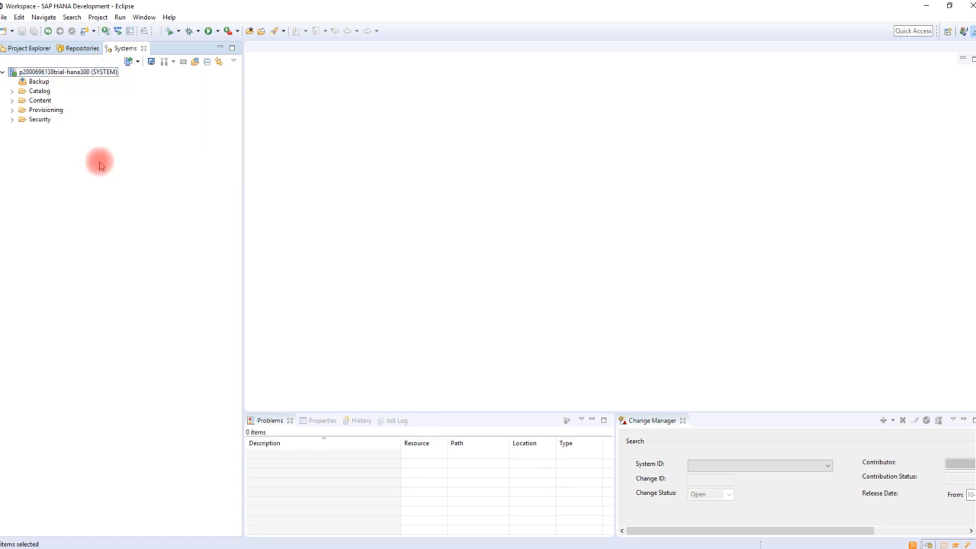
left_click(12, 91)
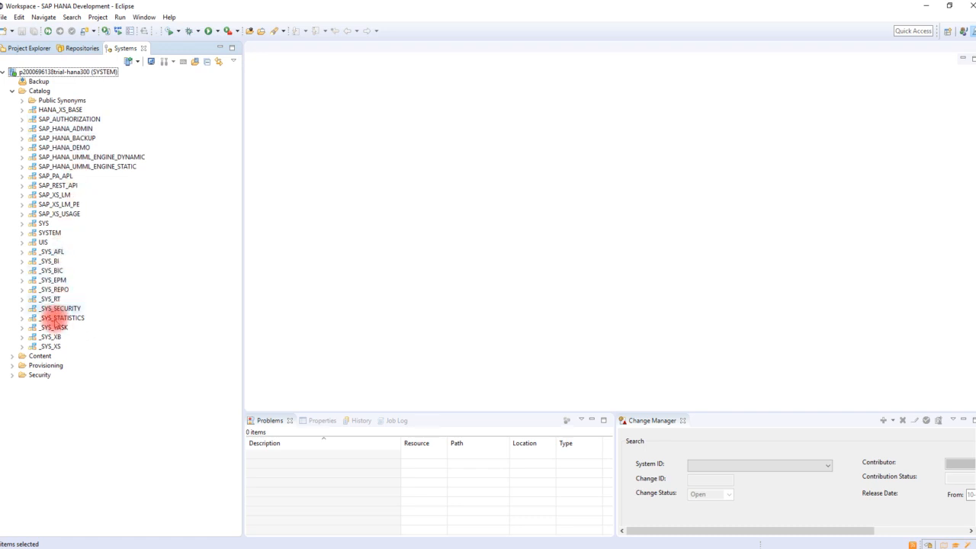
left_click(61, 233)
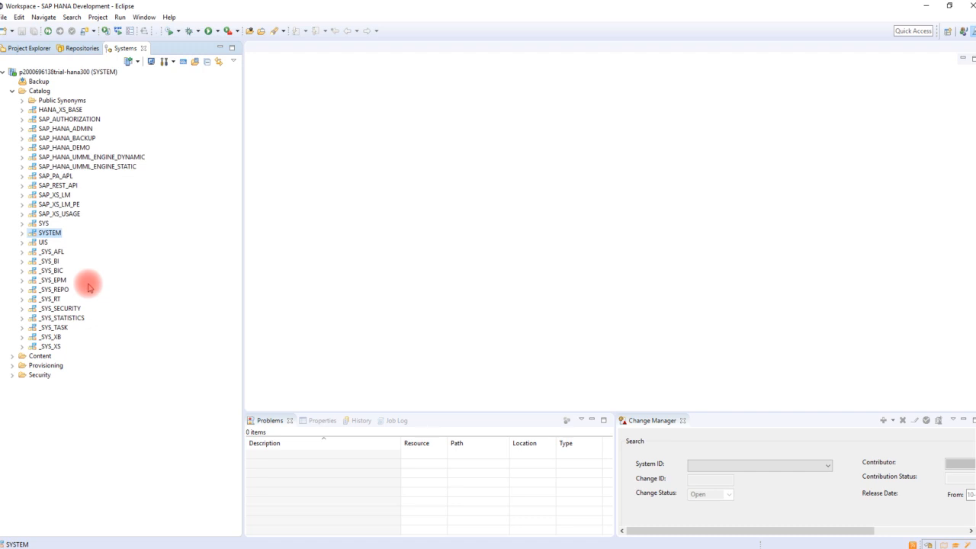
left_click(21, 232)
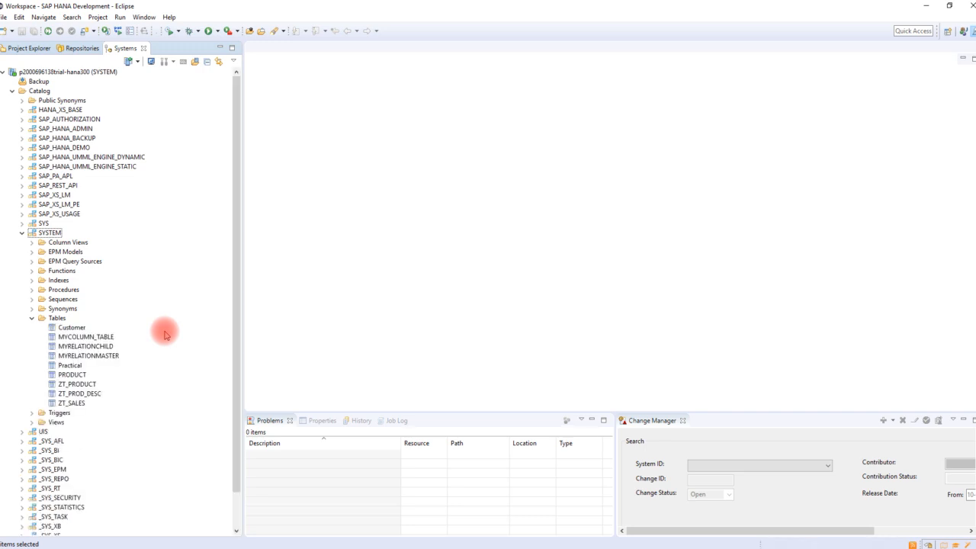
left_click(73, 328)
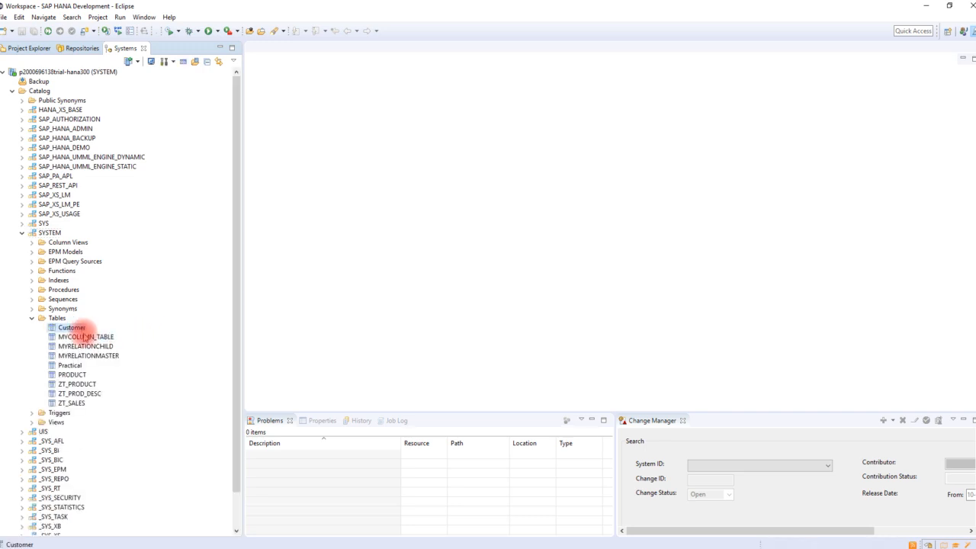
left_click(73, 402)
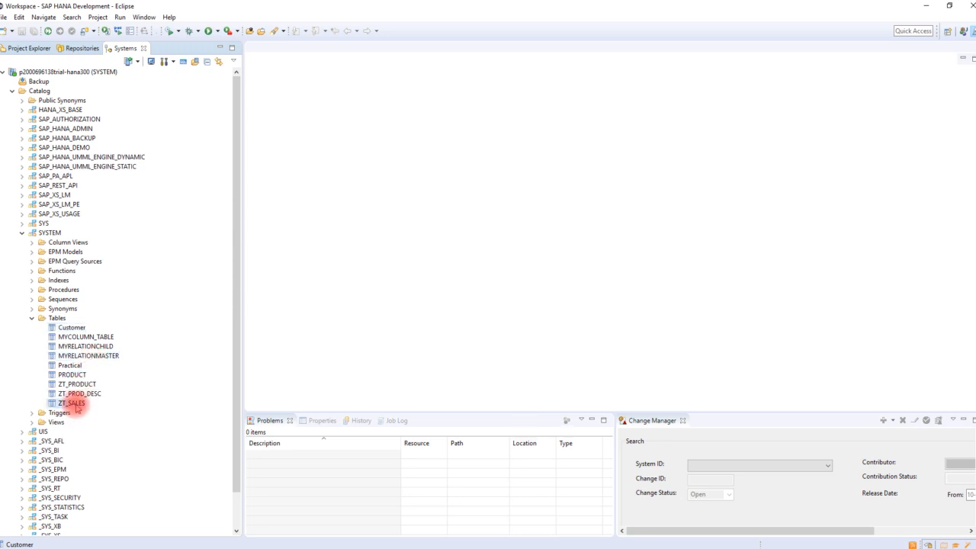
left_click(76, 393)
left_click(76, 384)
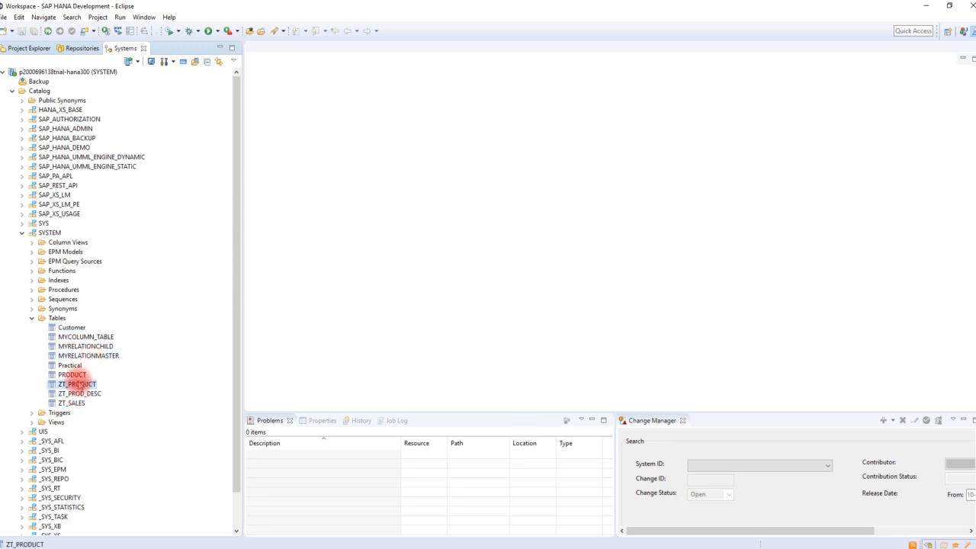
left_click(74, 375)
left_click(70, 365)
left_click(84, 356)
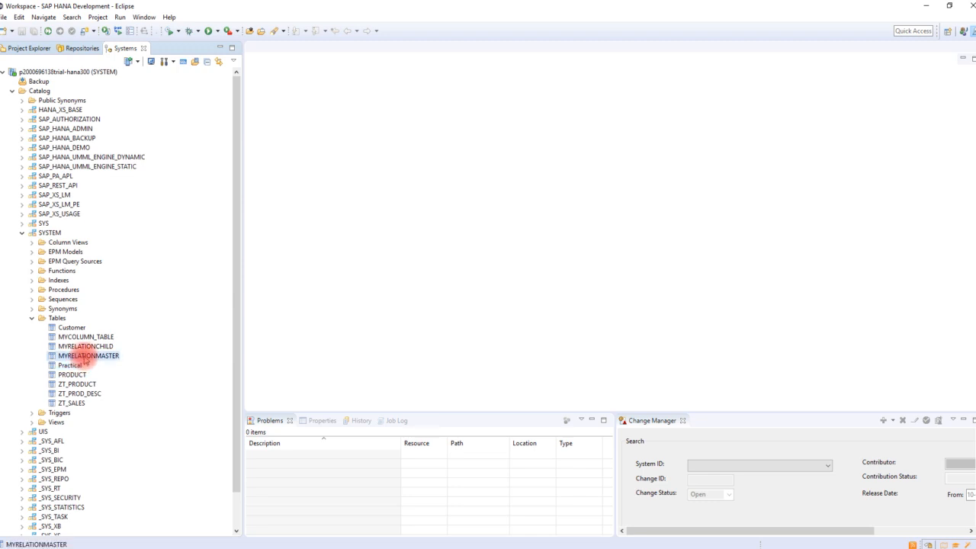
left_click(86, 336)
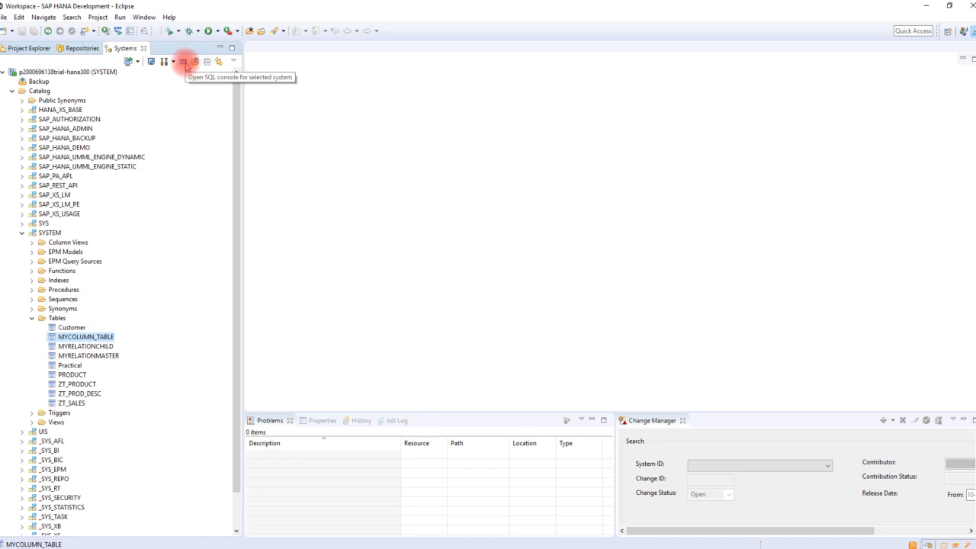
- Open a SQL console, compose SELECT * FROM "SYSTEM"."ZT_SALES", and execute it
left_click(185, 63)
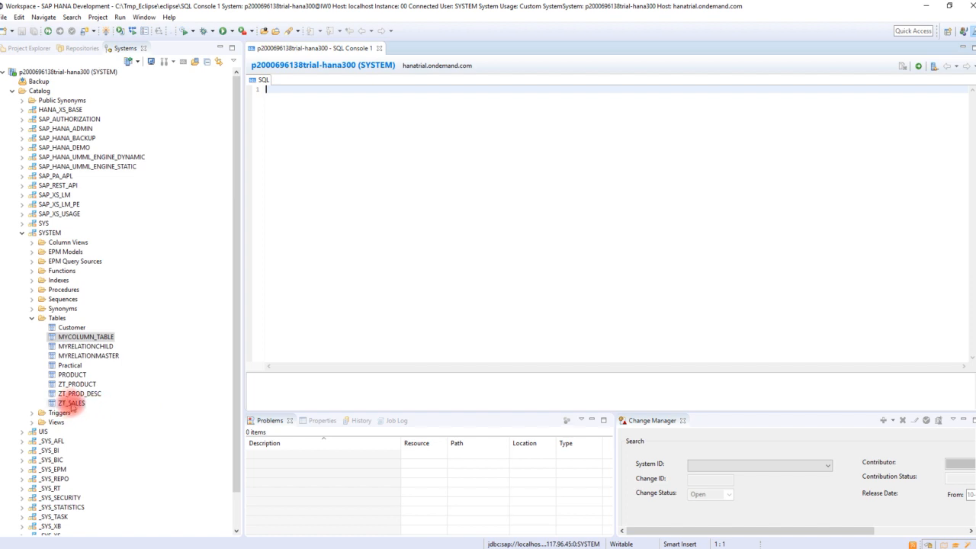
left_click_drag(71, 405, 366, 134)
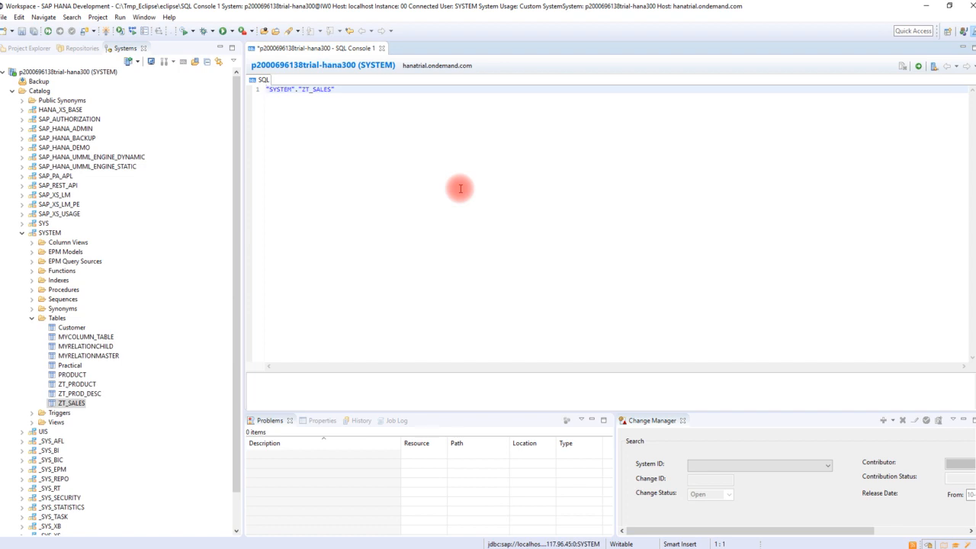
type("SELECT ")
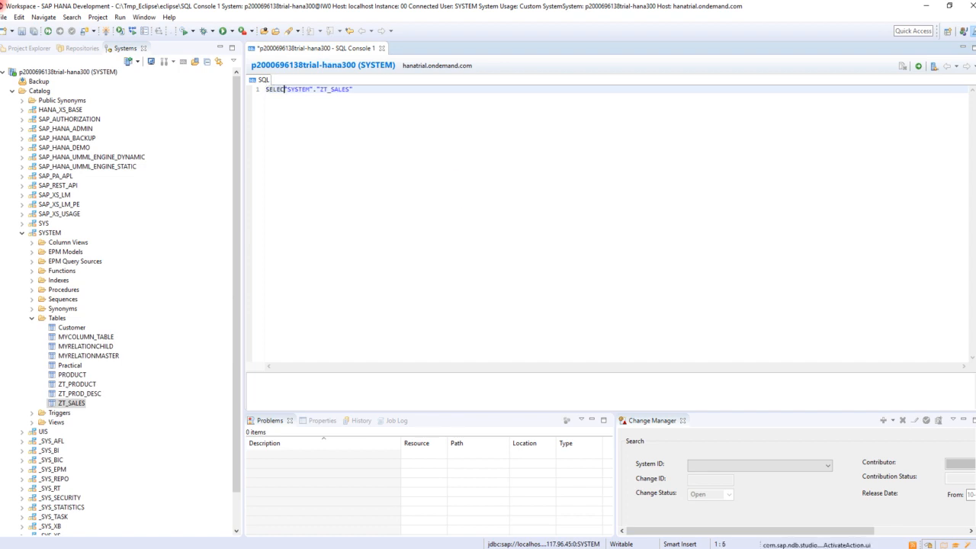
type("* FROM")
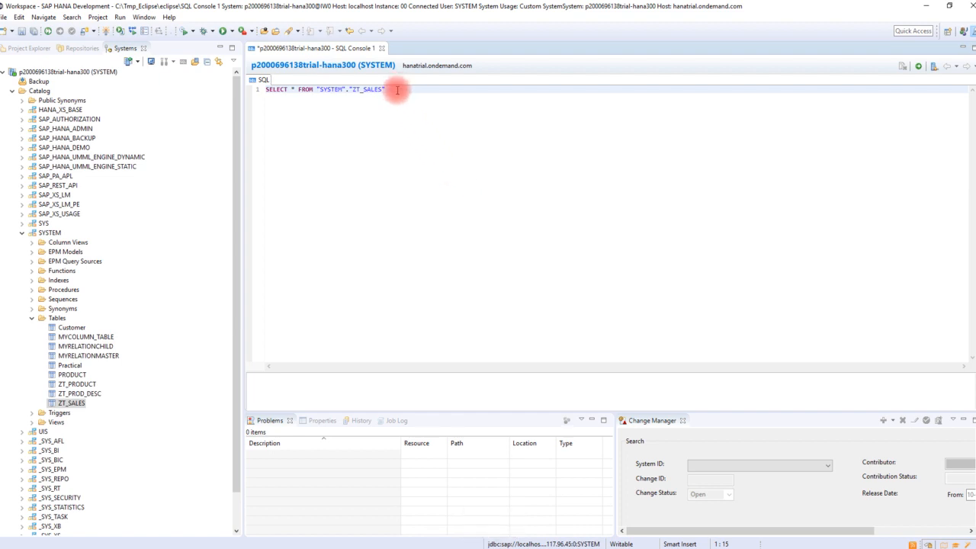
left_click_drag(395, 88, 252, 88)
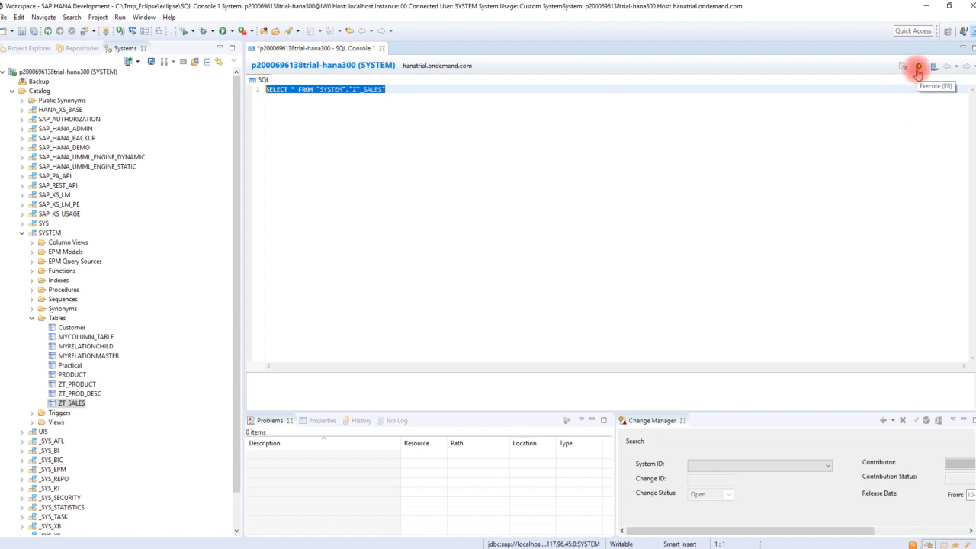
left_click(918, 67)
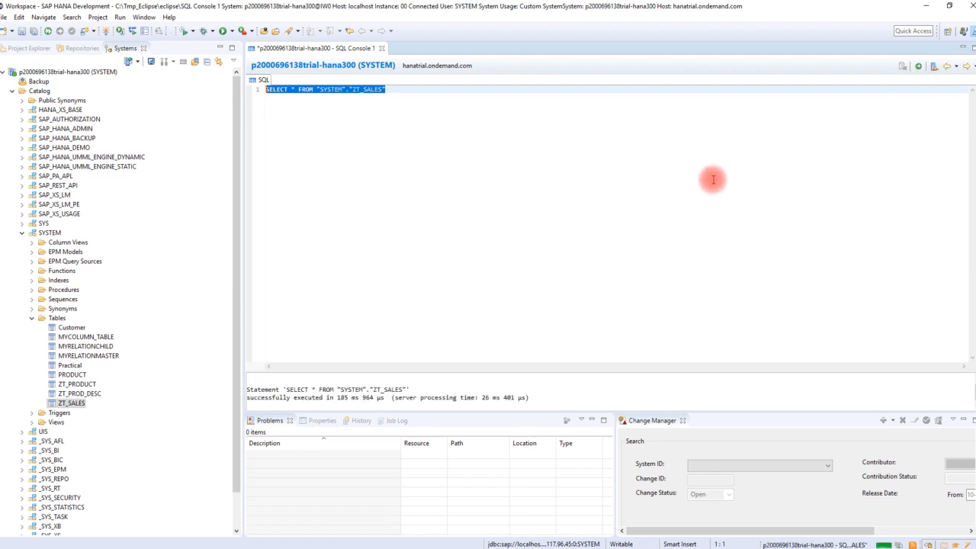